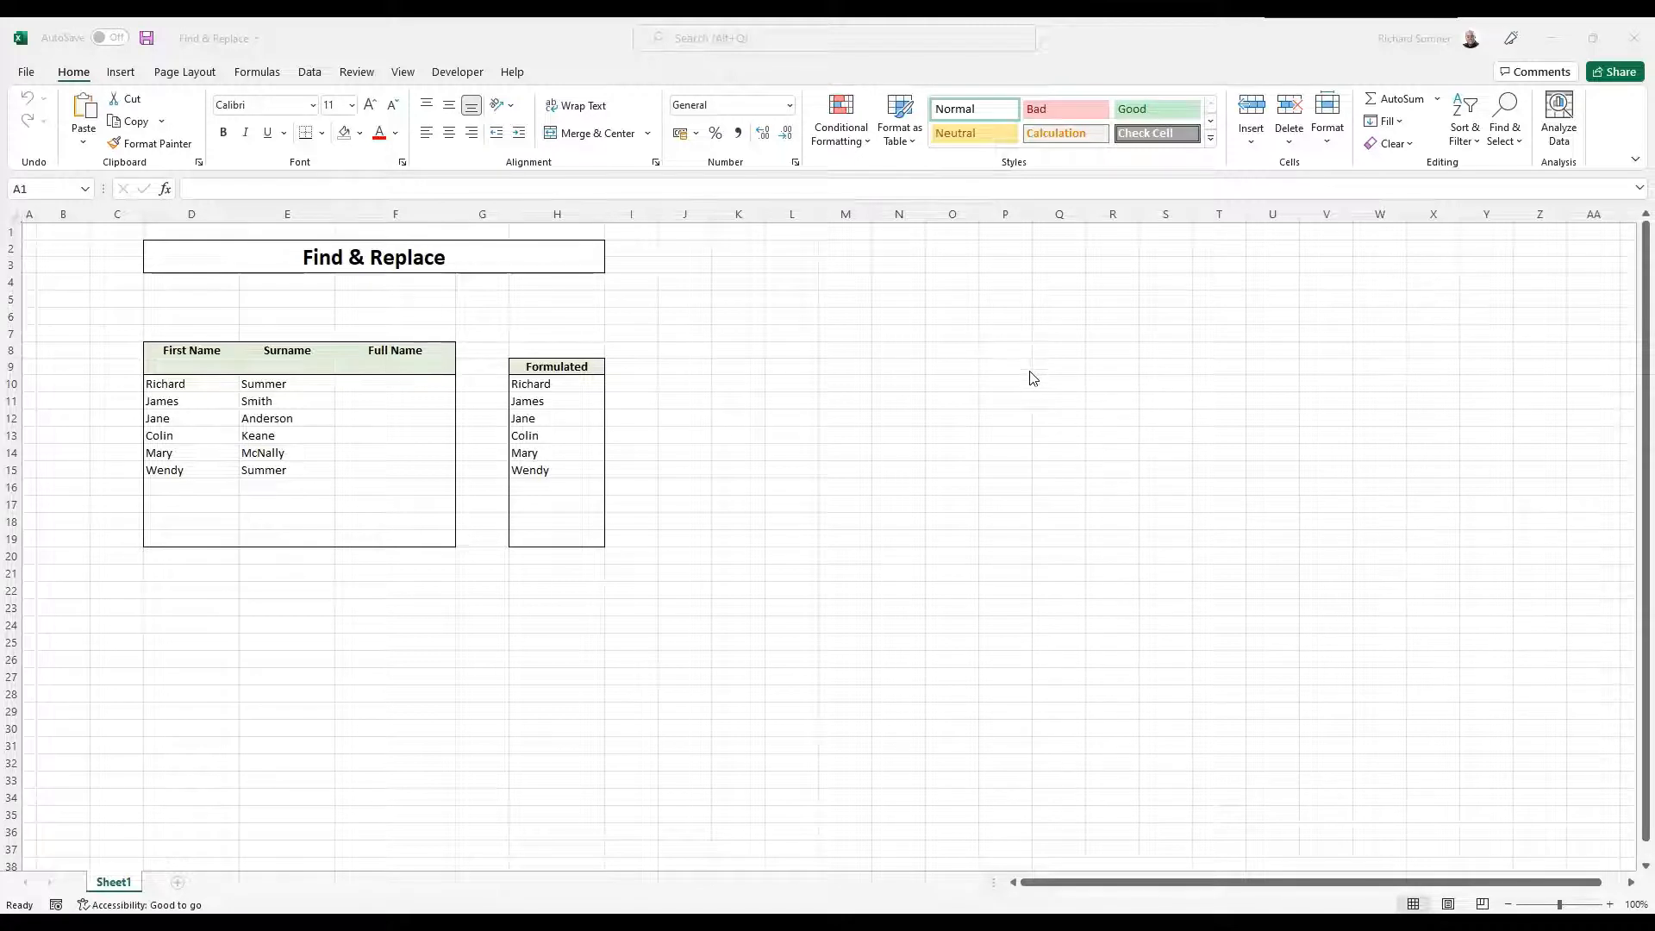
{"action": "left_click", "coordinate": [1507, 135]}
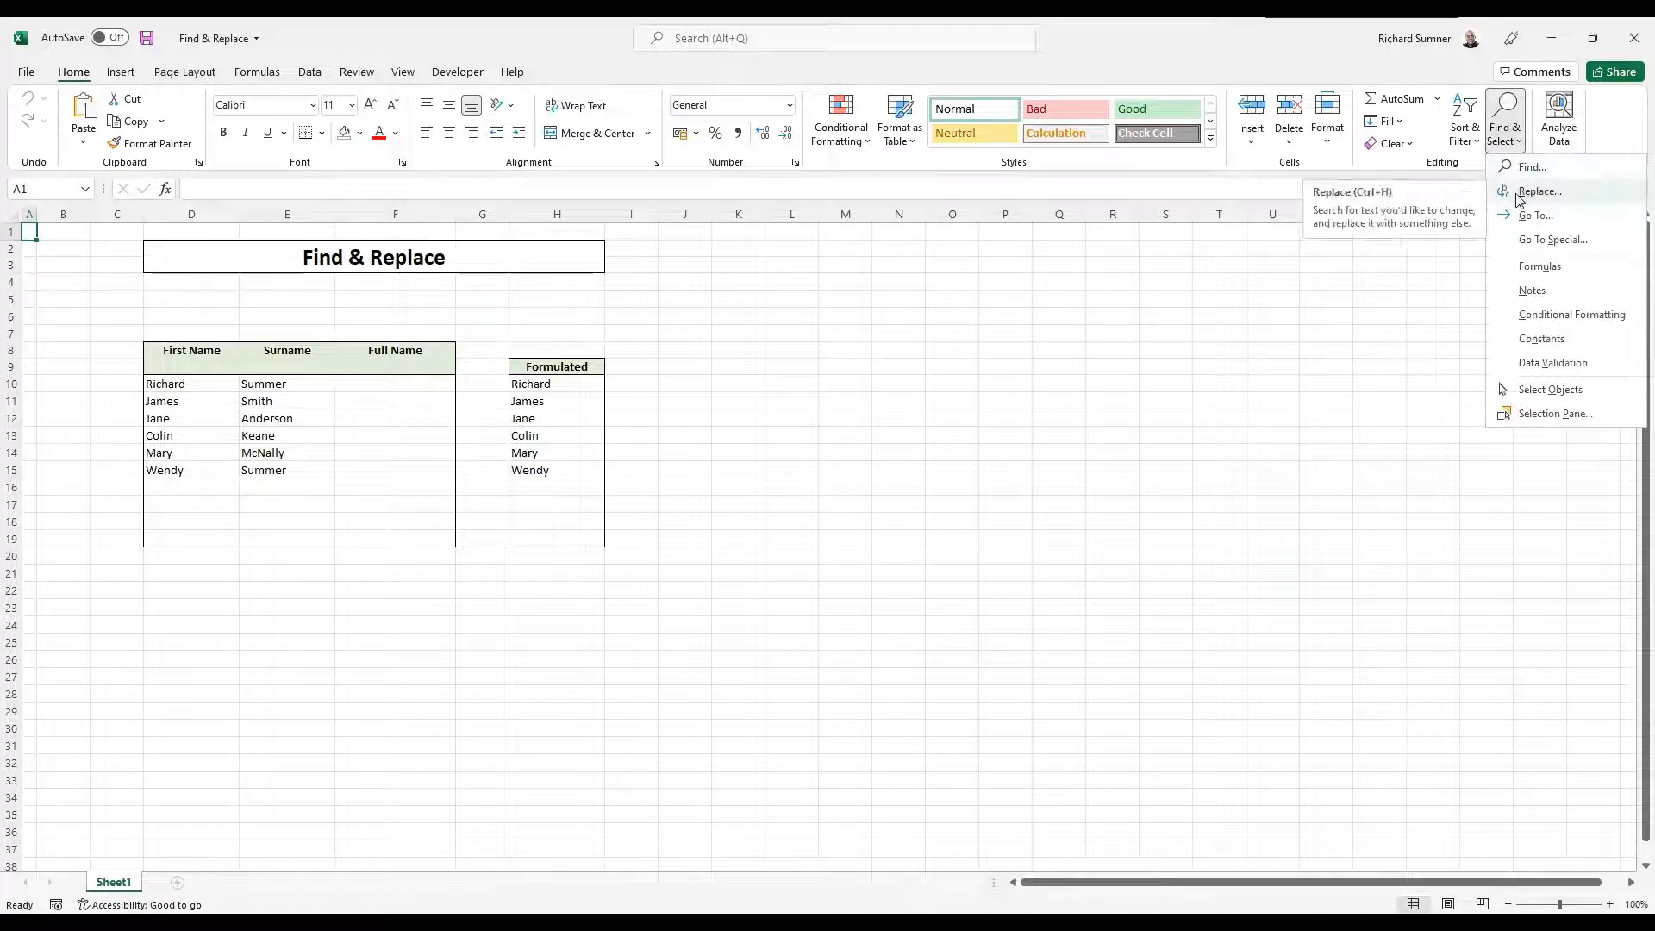
{"action": "left_click", "coordinate": [901, 487]}
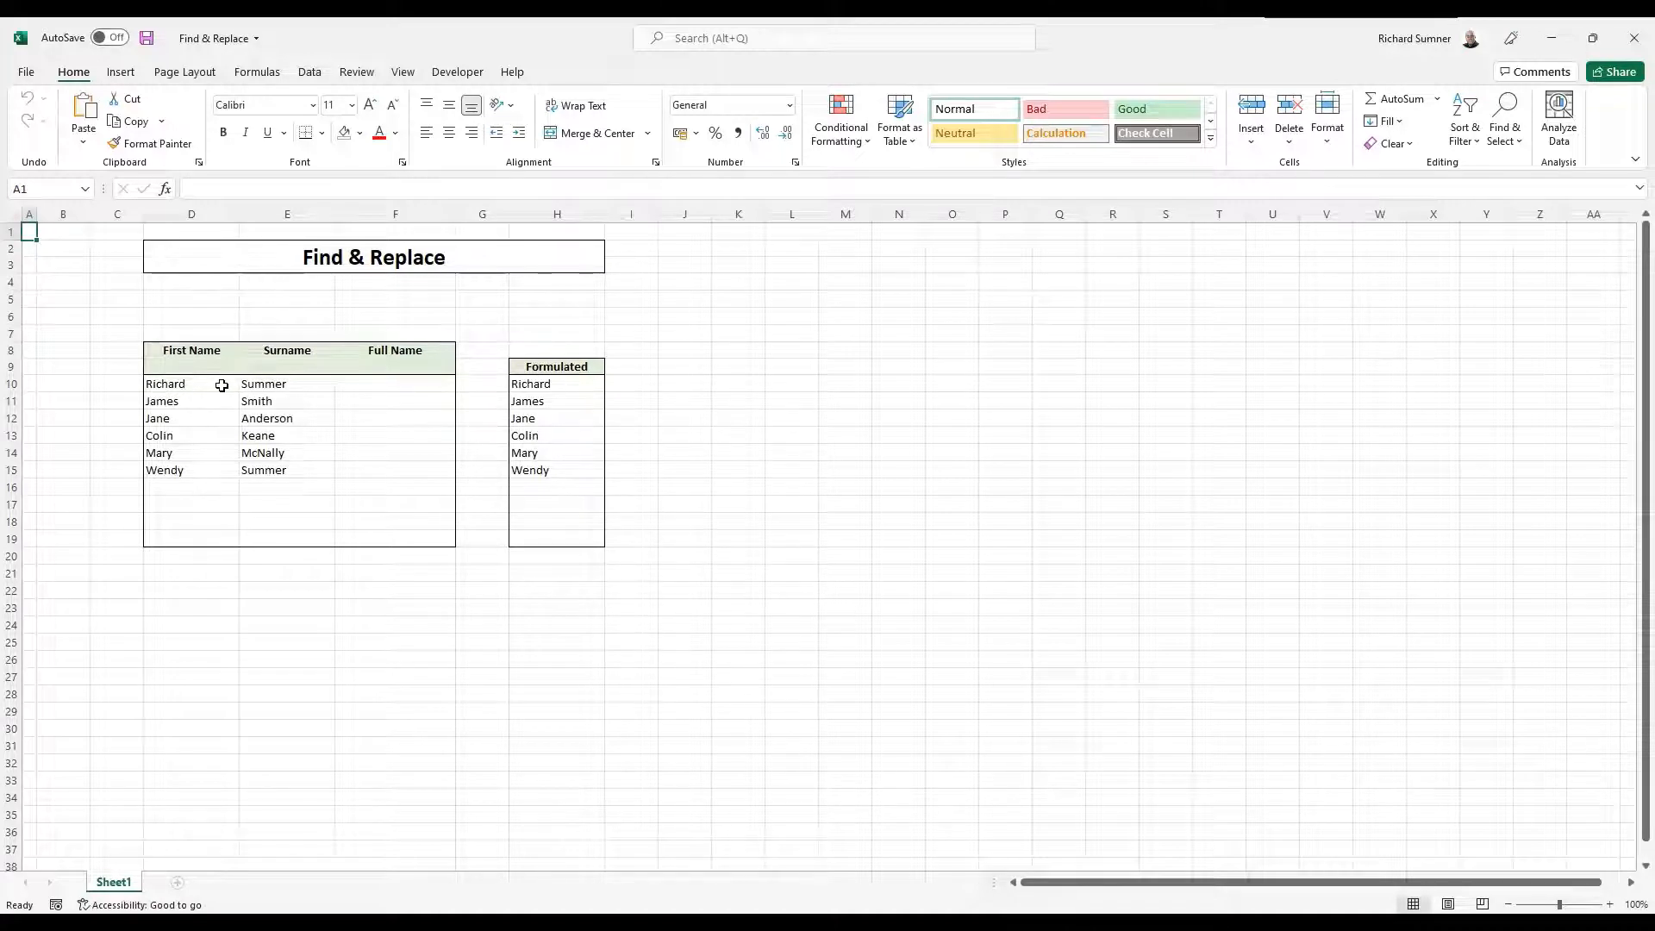
{"action": "left_click_drag", "start_coordinate": [208, 385], "coordinate": [203, 543]}
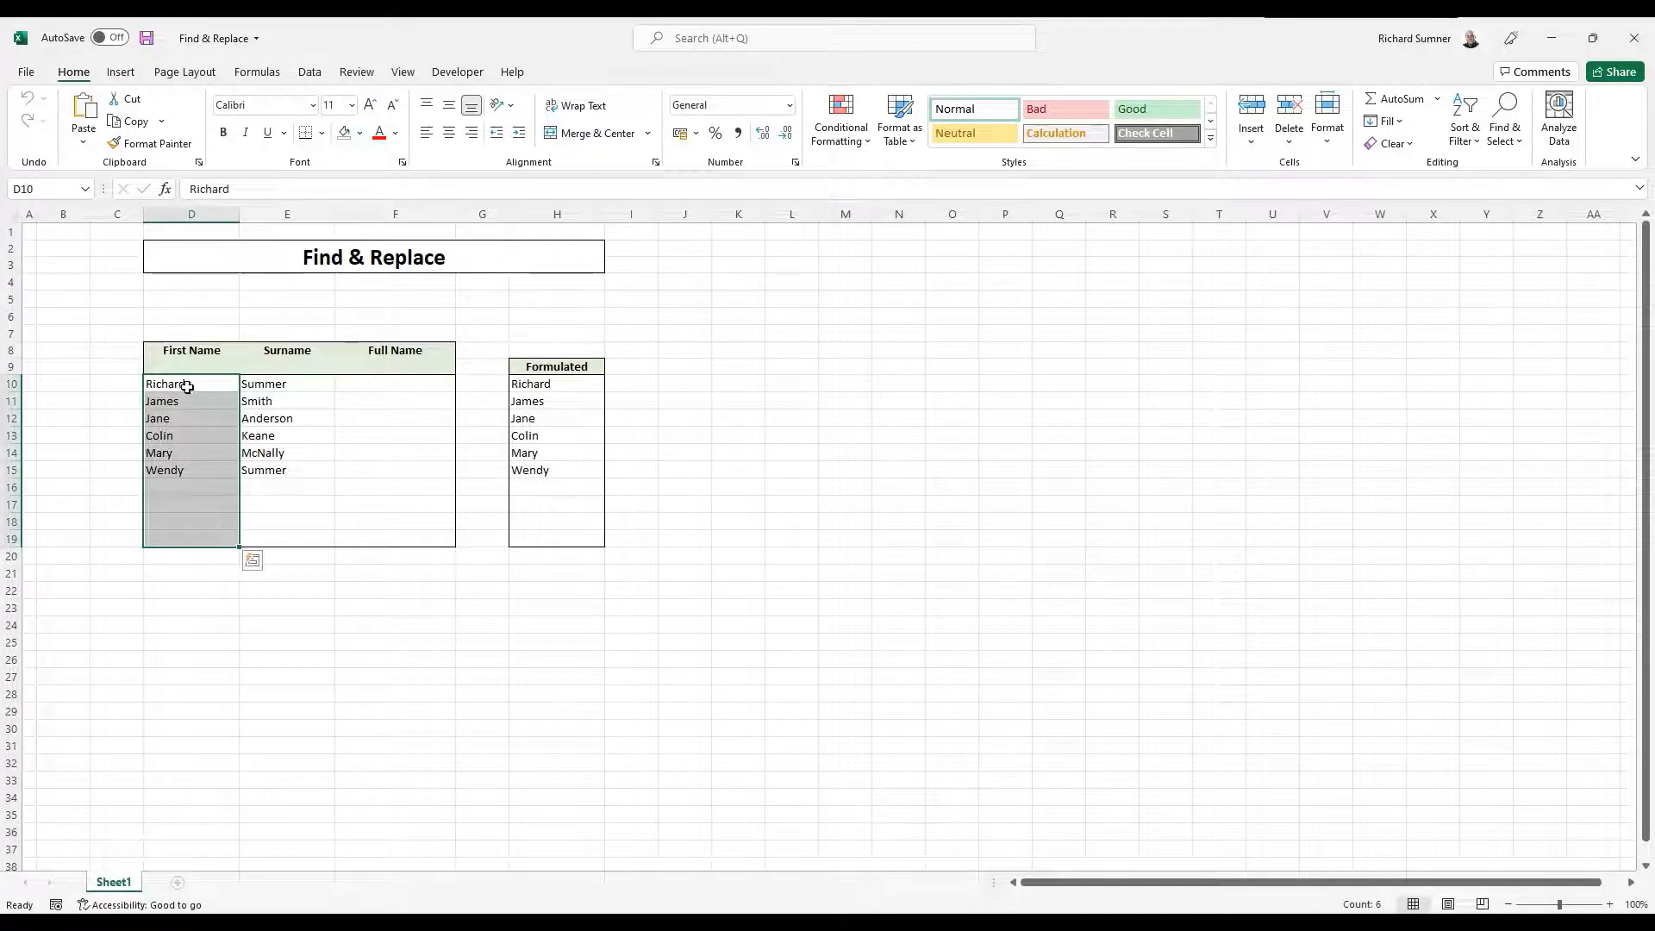
{"action": "left_click_drag", "start_coordinate": [187, 383], "coordinate": [173, 535]}
{"action": "left_click_drag", "start_coordinate": [168, 382], "coordinate": [170, 523]}
{"action": "left_click", "coordinate": [173, 384]}
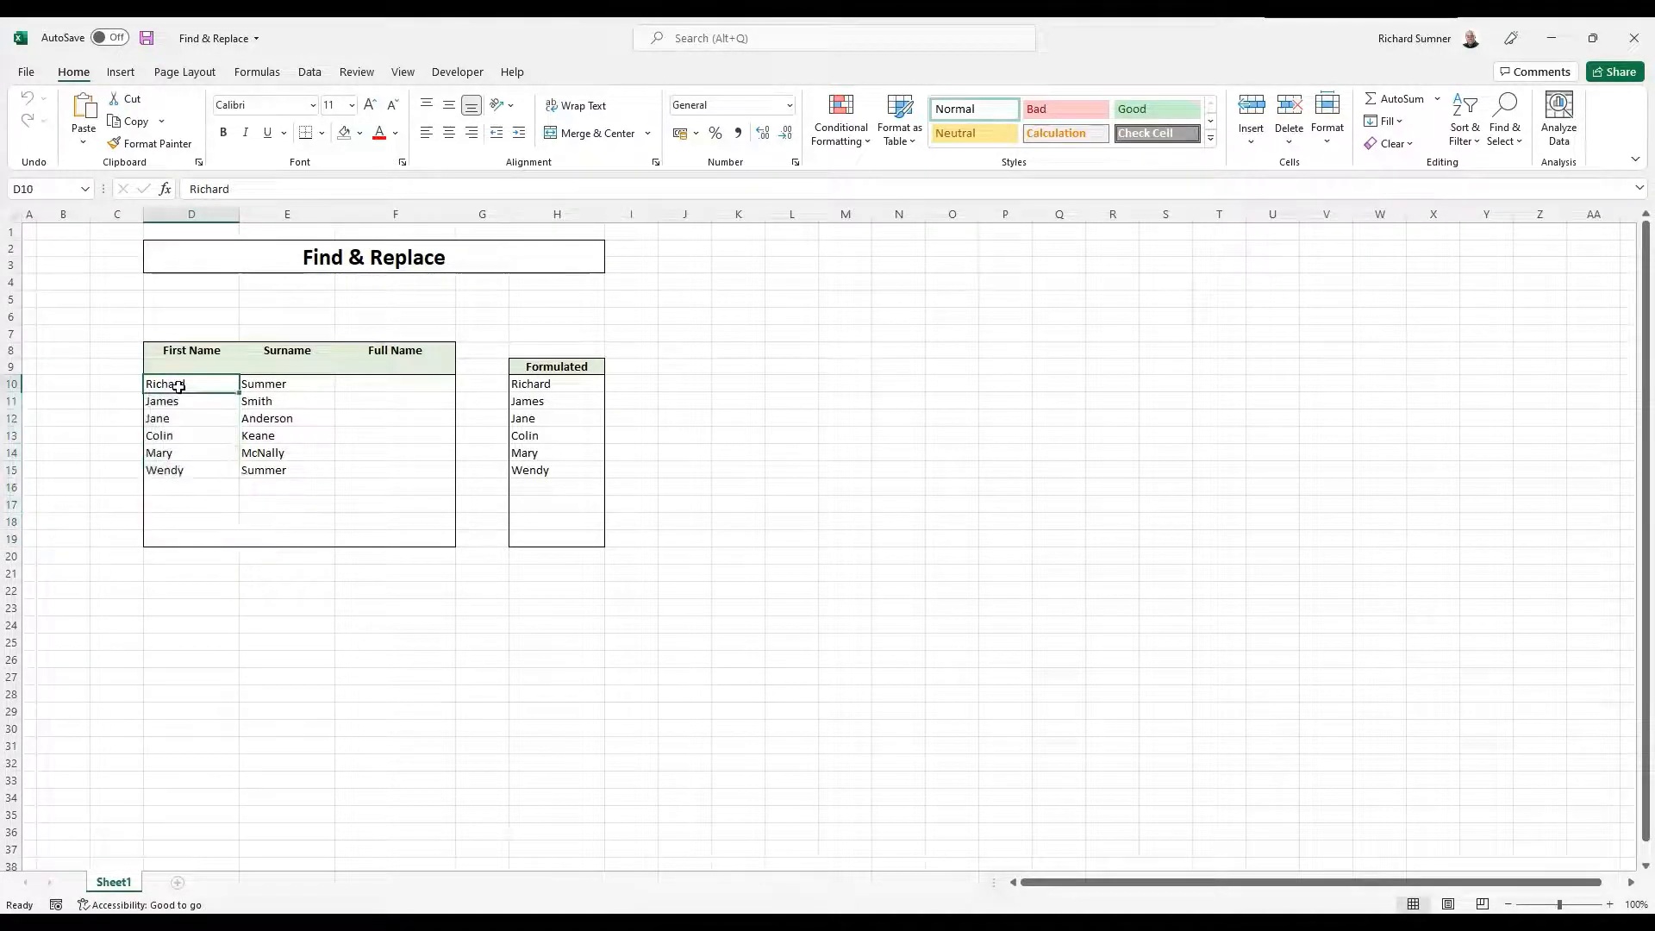
{"action": "left_click", "coordinate": [170, 400]}
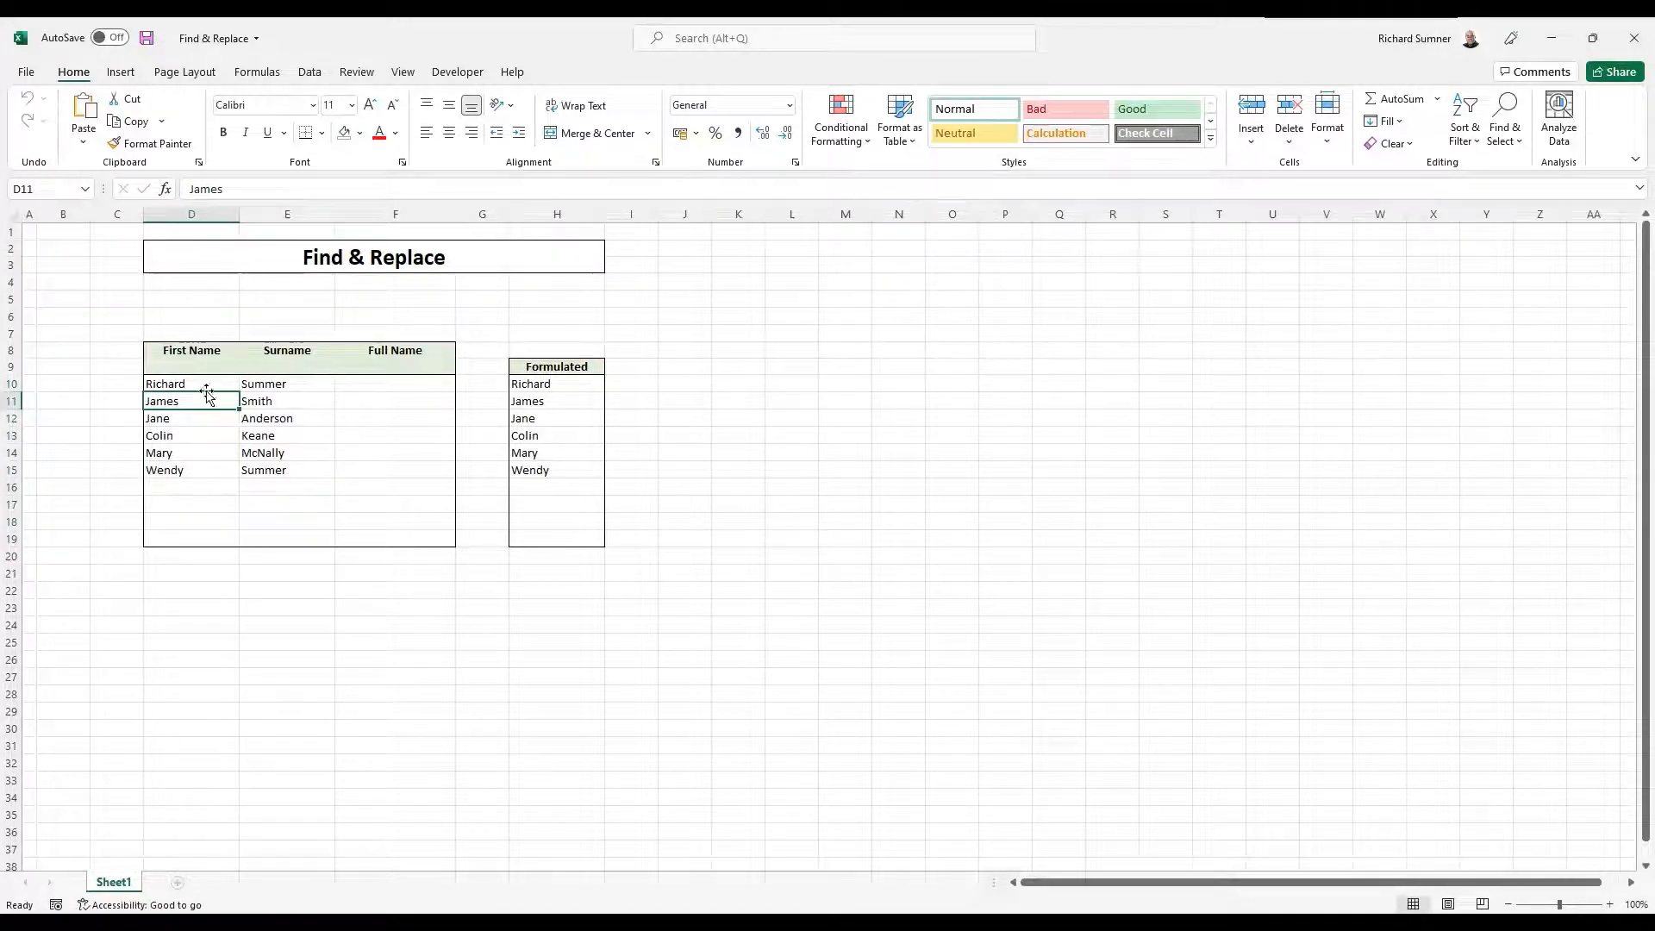
Replace the first name in D10 with its short form using Replace All on the First Name range D10:D19
{"action": "left_click_drag", "start_coordinate": [207, 384], "coordinate": [207, 536]}
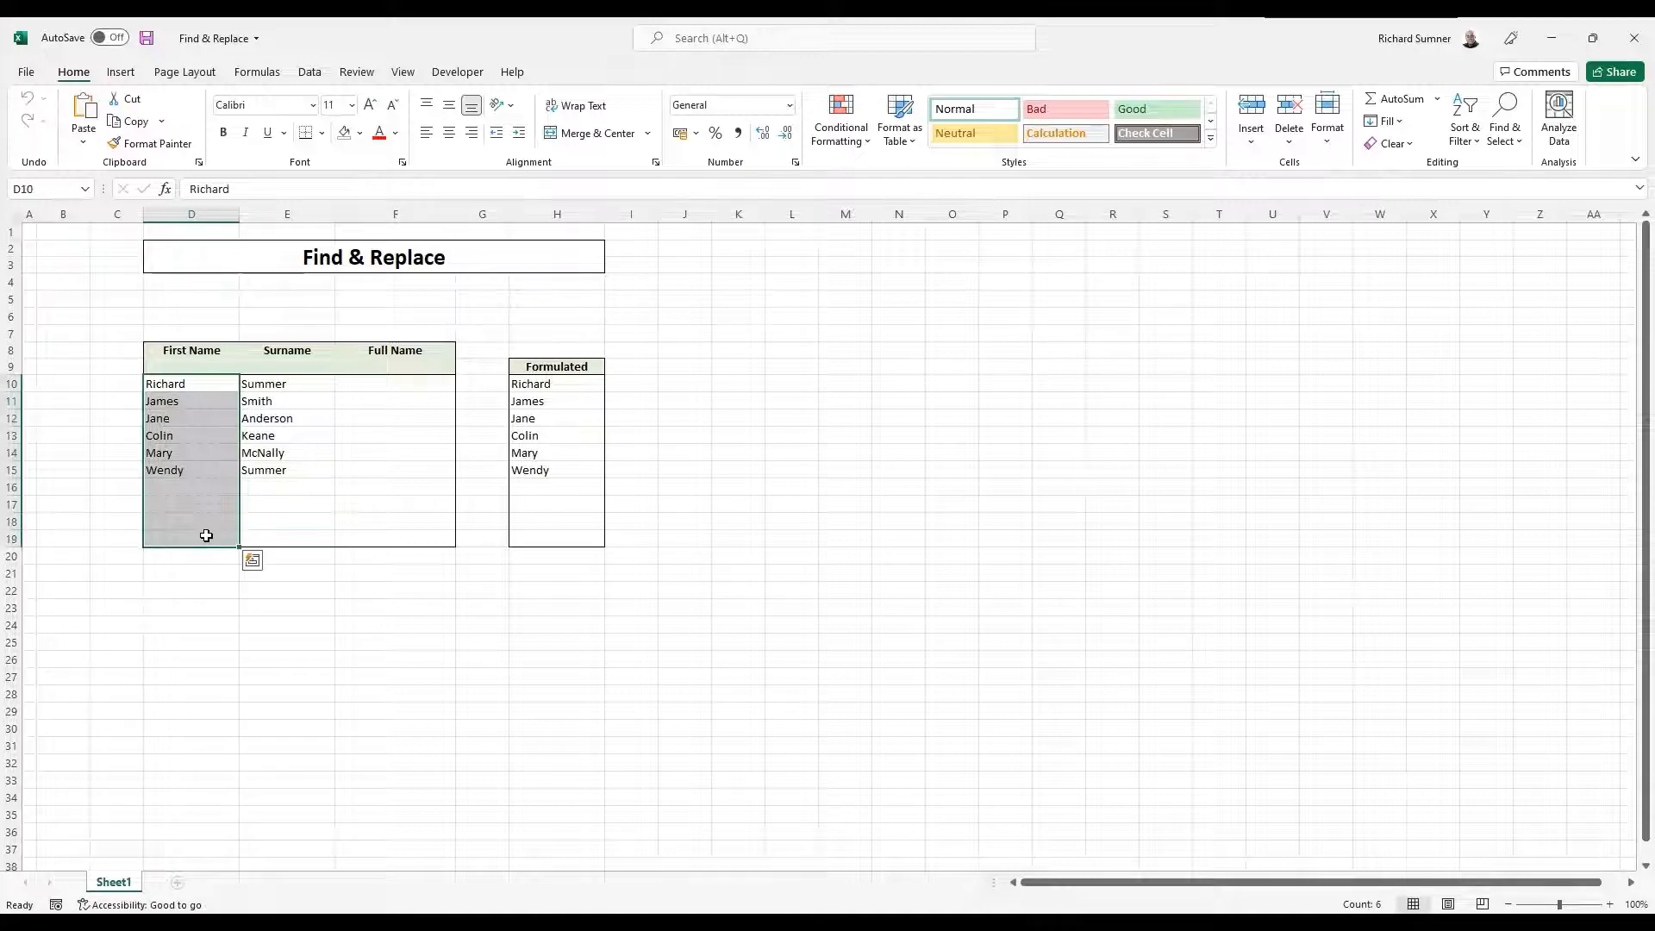
{"action": "left_click", "coordinate": [1509, 130]}
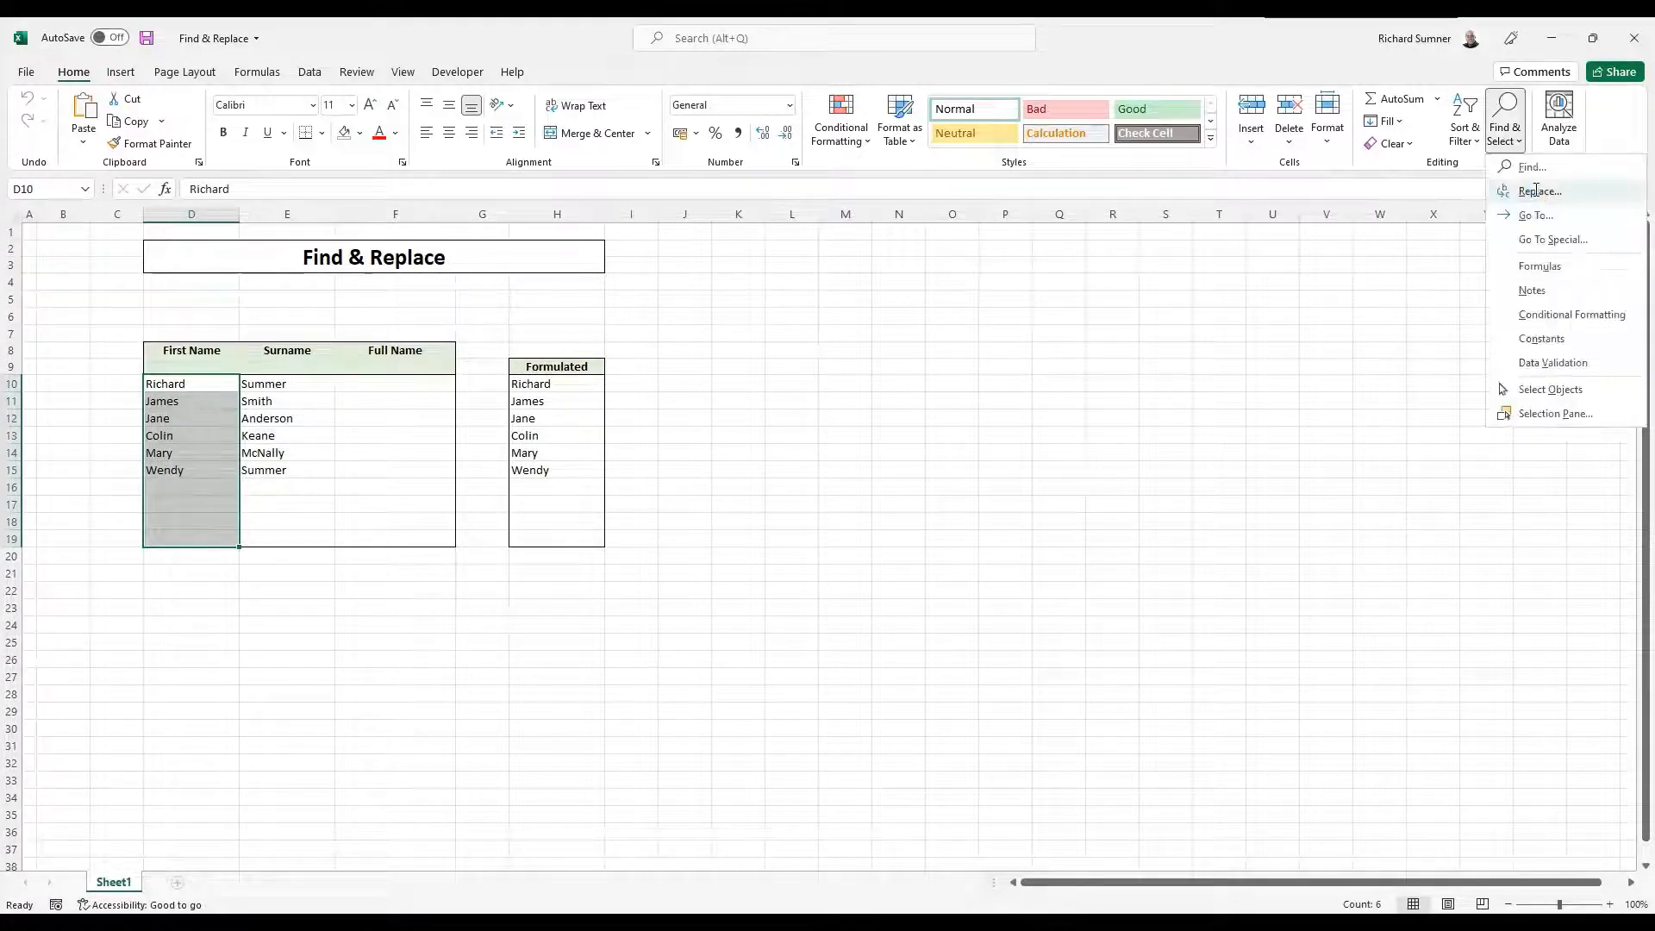
{"action": "left_click_drag", "start_coordinate": [620, 541], "coordinate": [512, 547]}
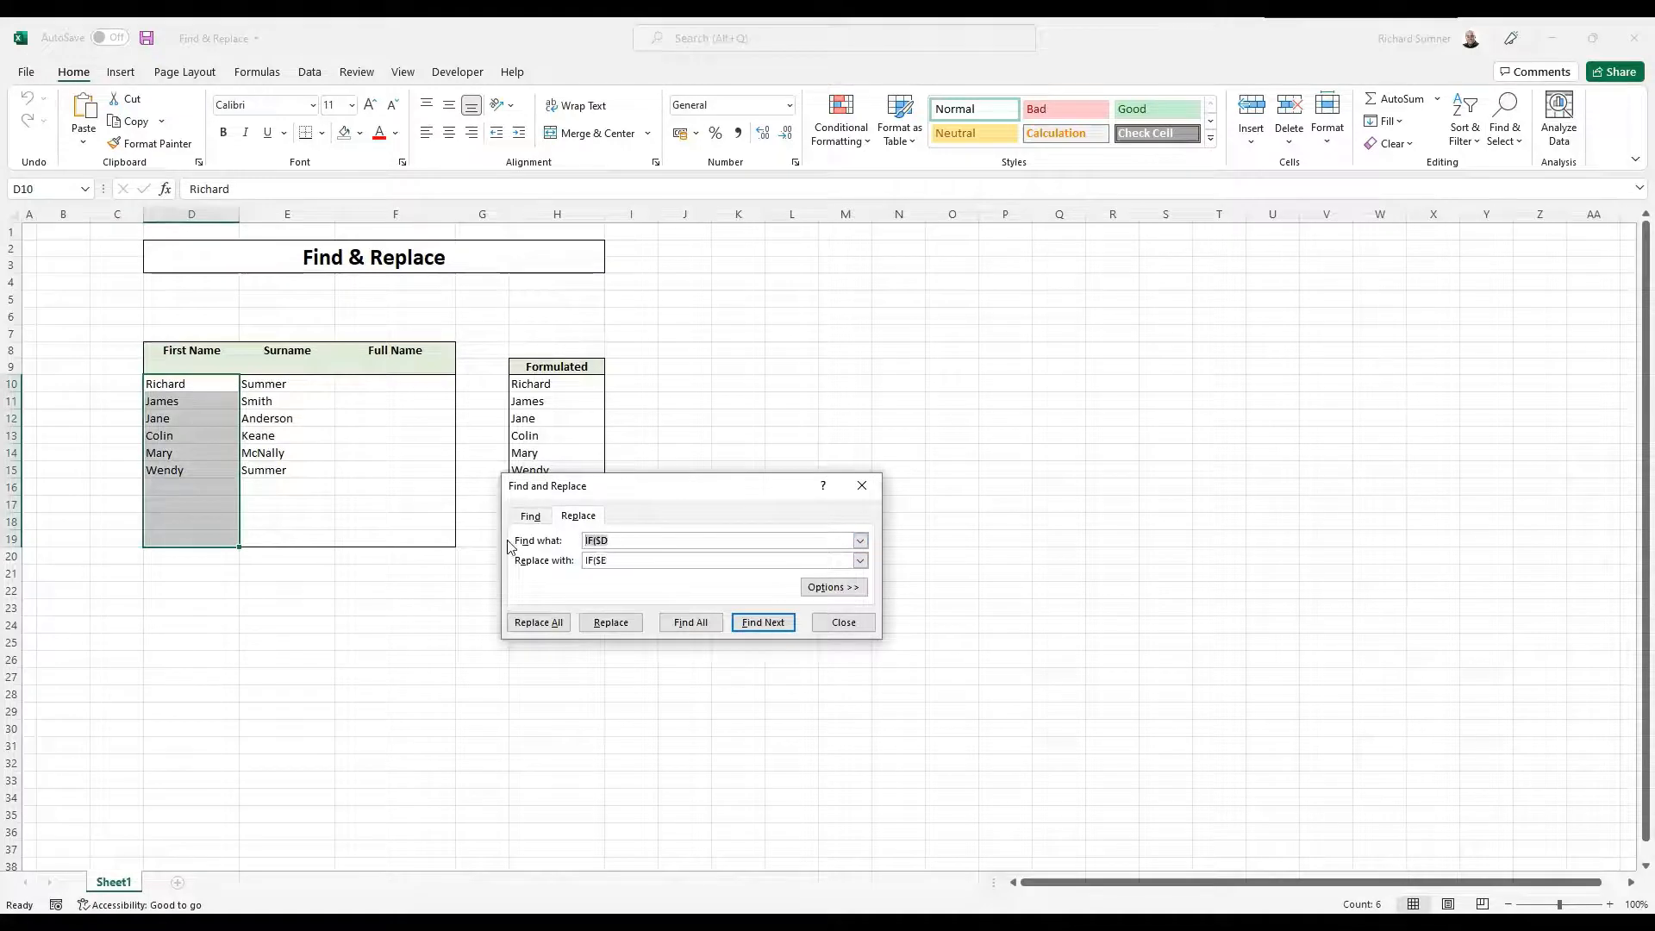
{"action": "type", "text": "Richard"}
{"action": "left_click_drag", "start_coordinate": [639, 559], "coordinate": [582, 561]}
{"action": "type", "text": "R"}
{"action": "left_click", "coordinate": [556, 625]}
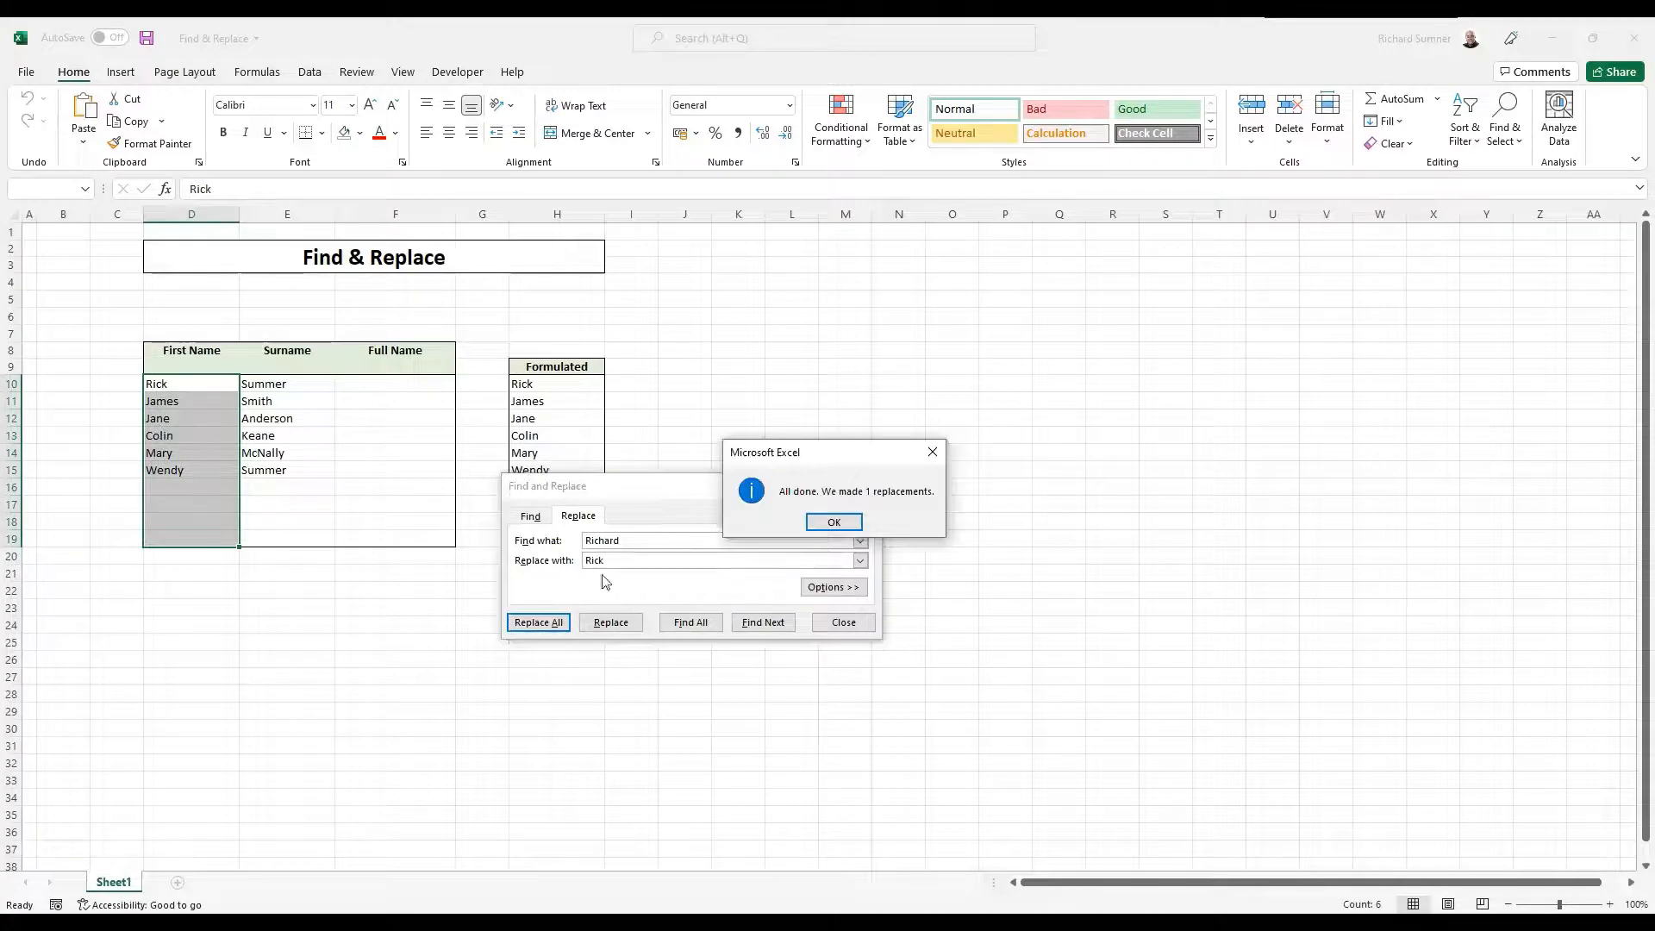
{"action": "left_click", "coordinate": [845, 526]}
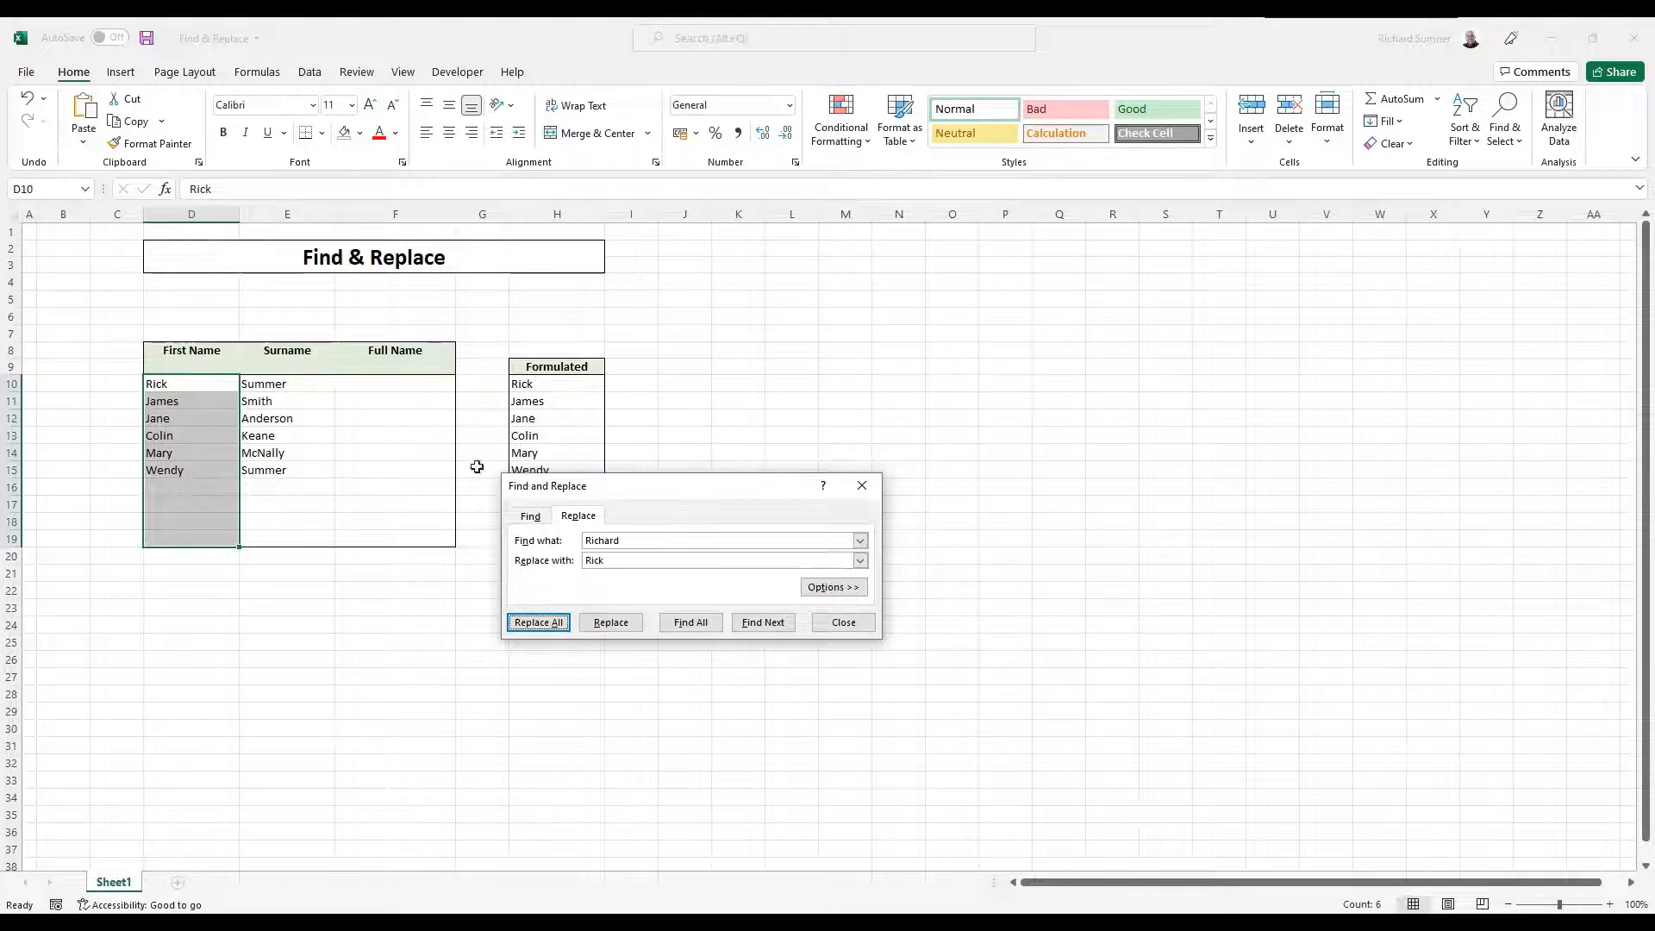
{"action": "left_click", "coordinate": [844, 622]}
Undo the first-name replacement and clear the range selection
{"action": "left_click", "coordinate": [28, 99]}
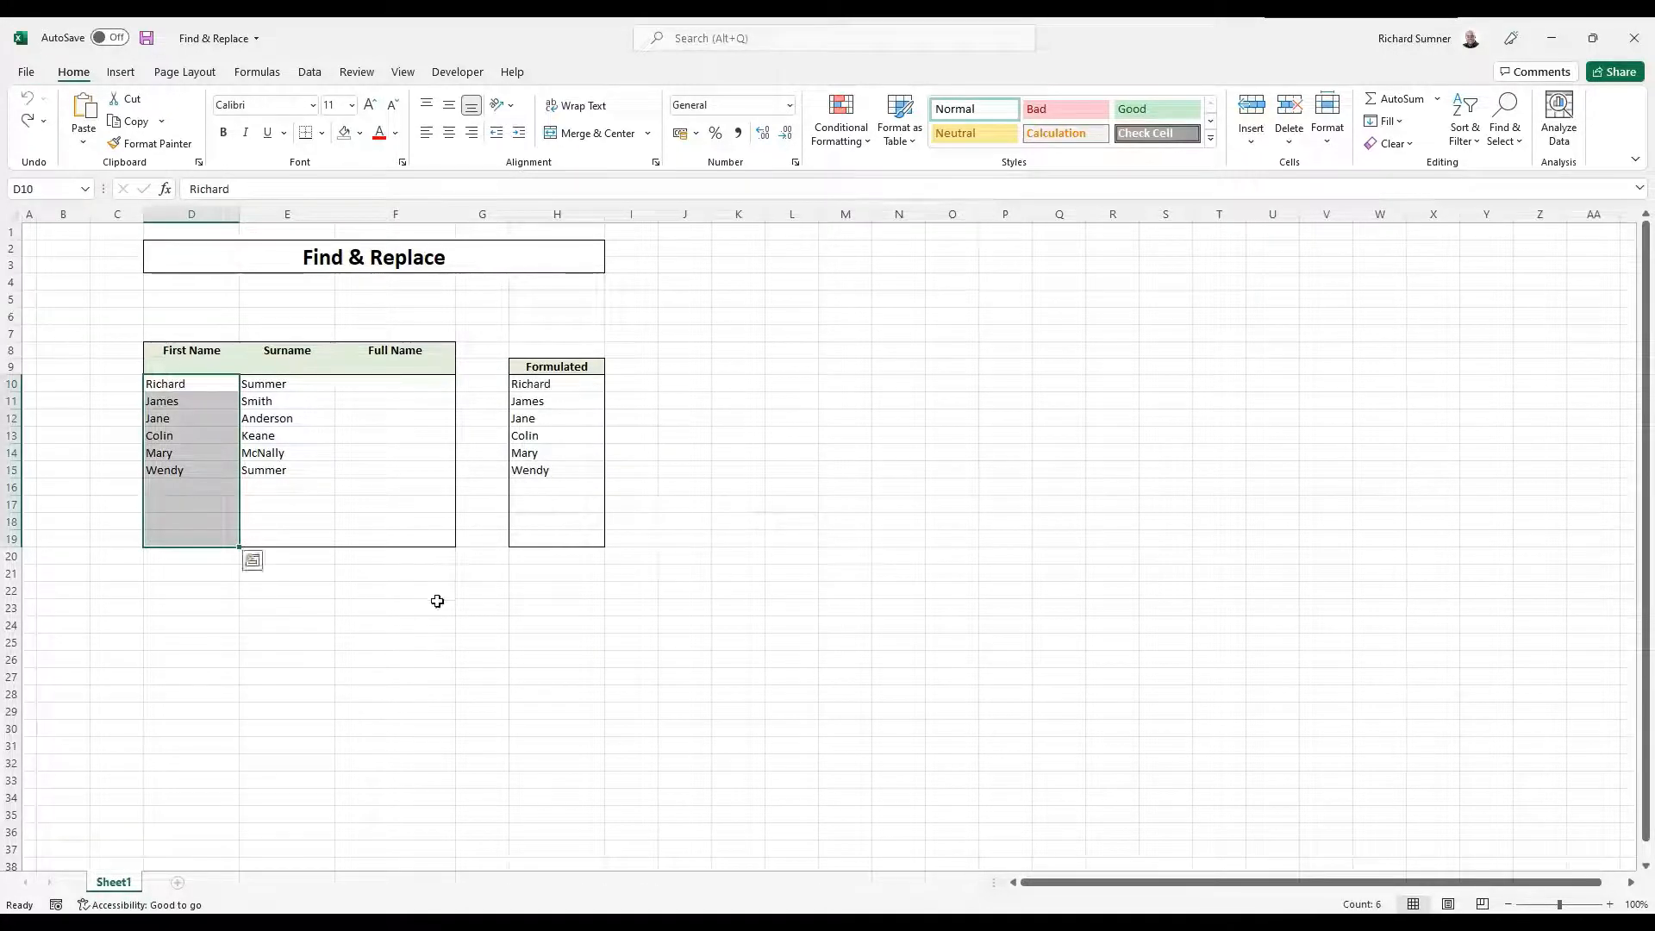
{"action": "left_click", "coordinate": [432, 627]}
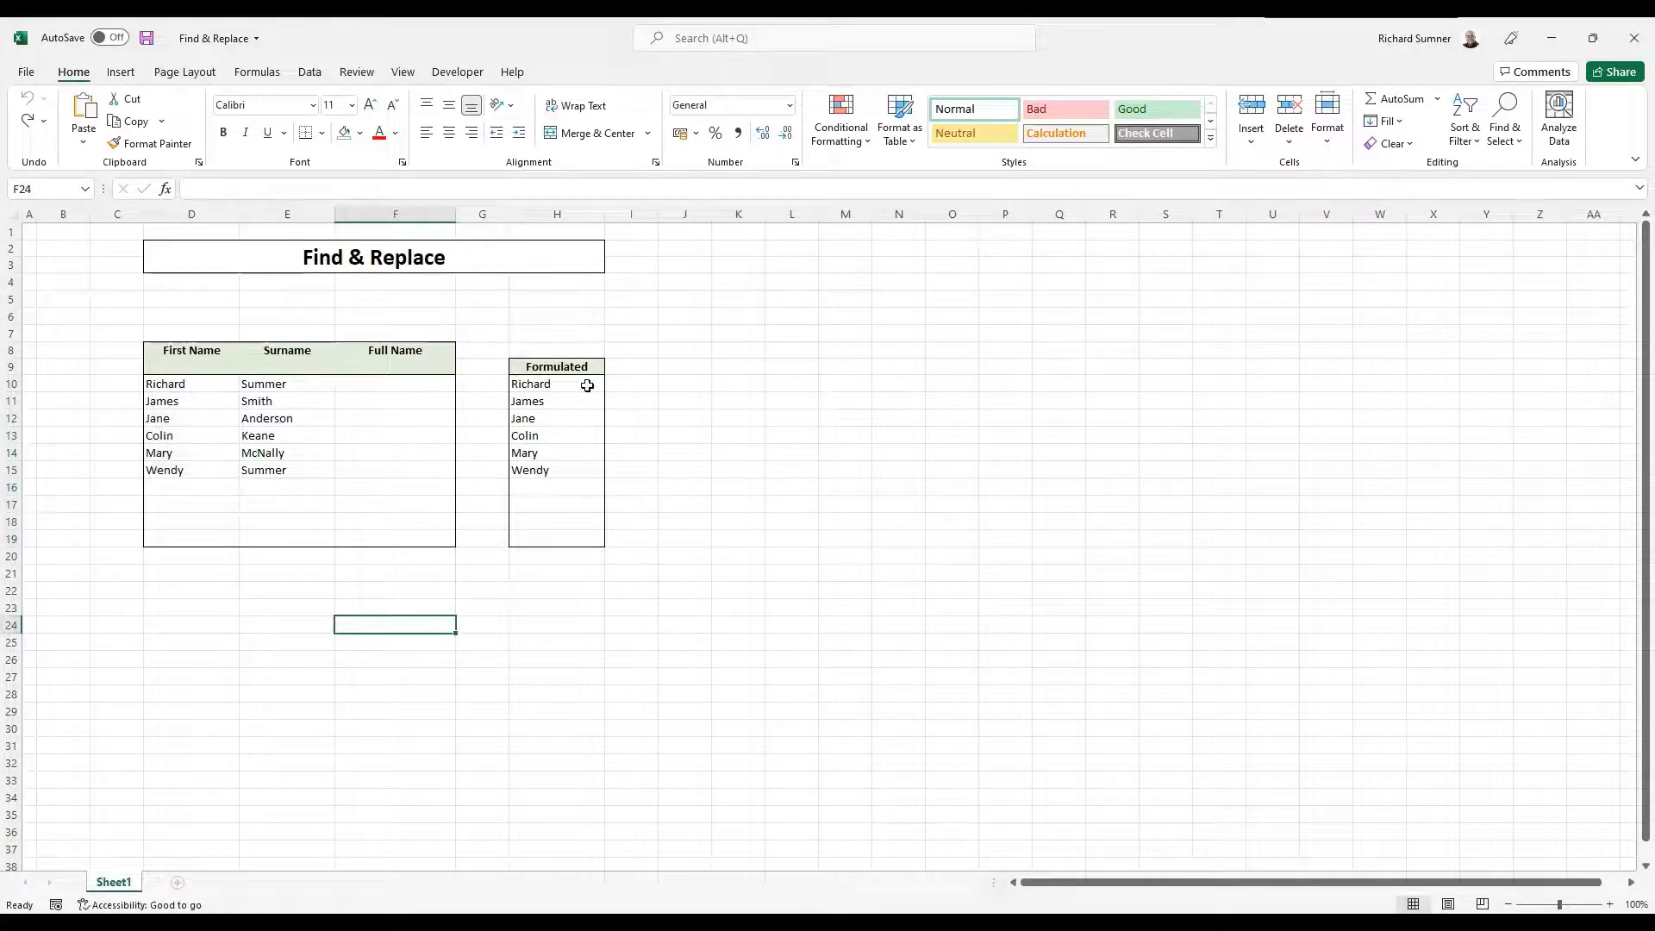
Replace every D with E in the formulas of the Formulated range H10:H19
{"action": "left_click_drag", "start_coordinate": [583, 384], "coordinate": [580, 541]}
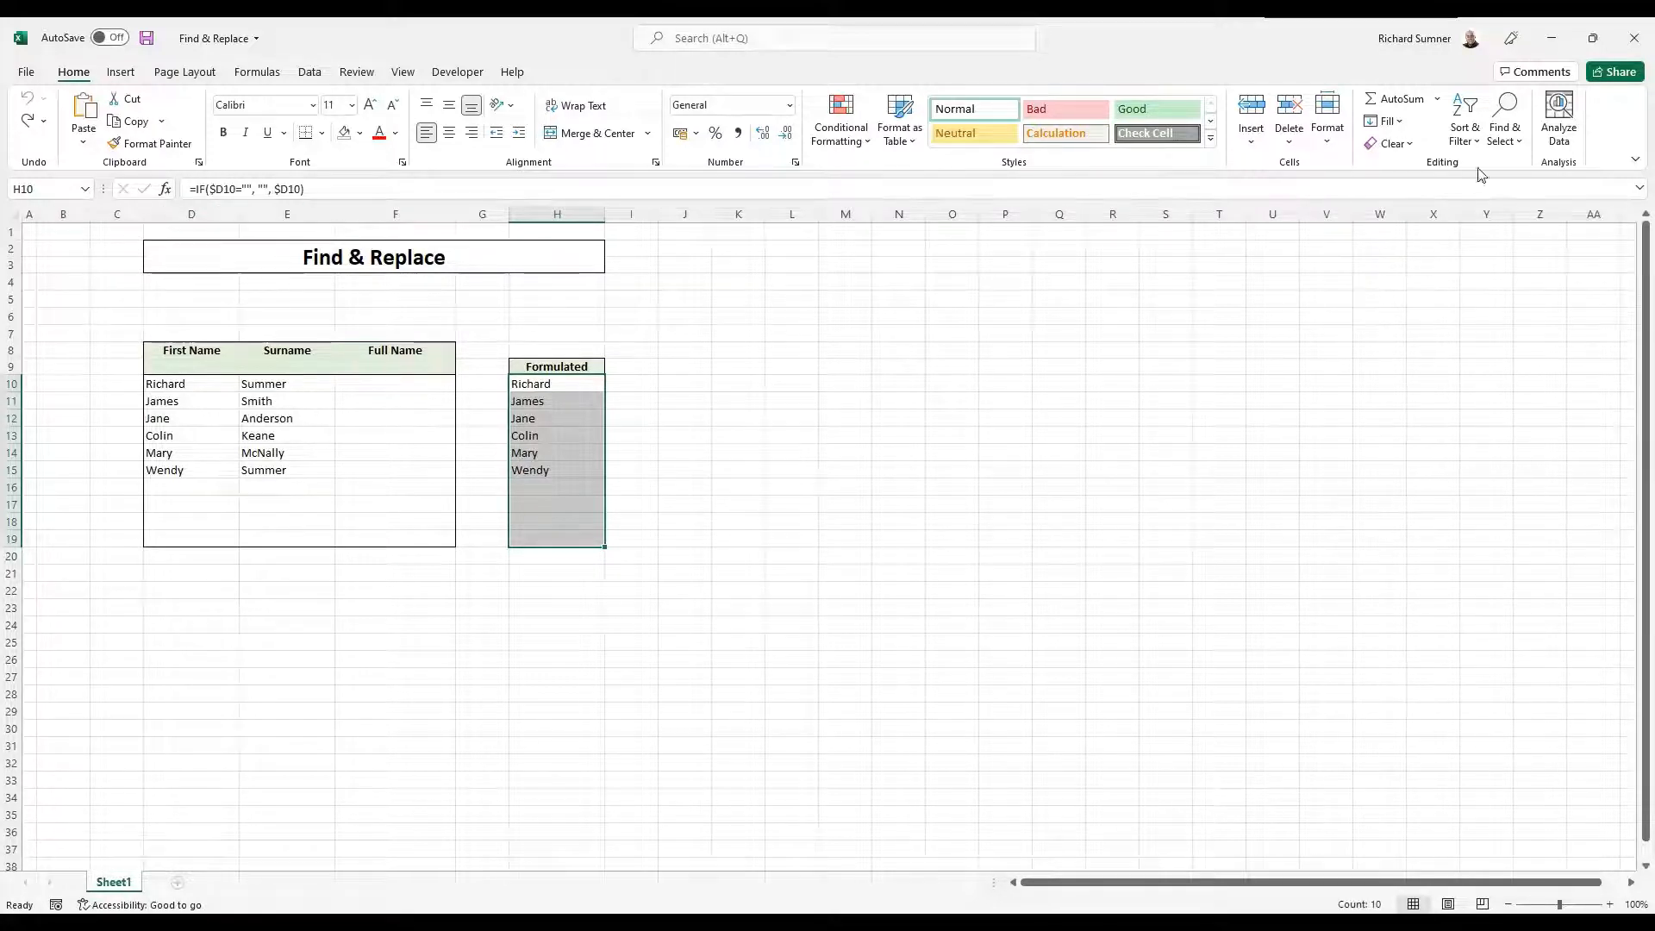
{"action": "left_click", "coordinate": [1504, 138]}
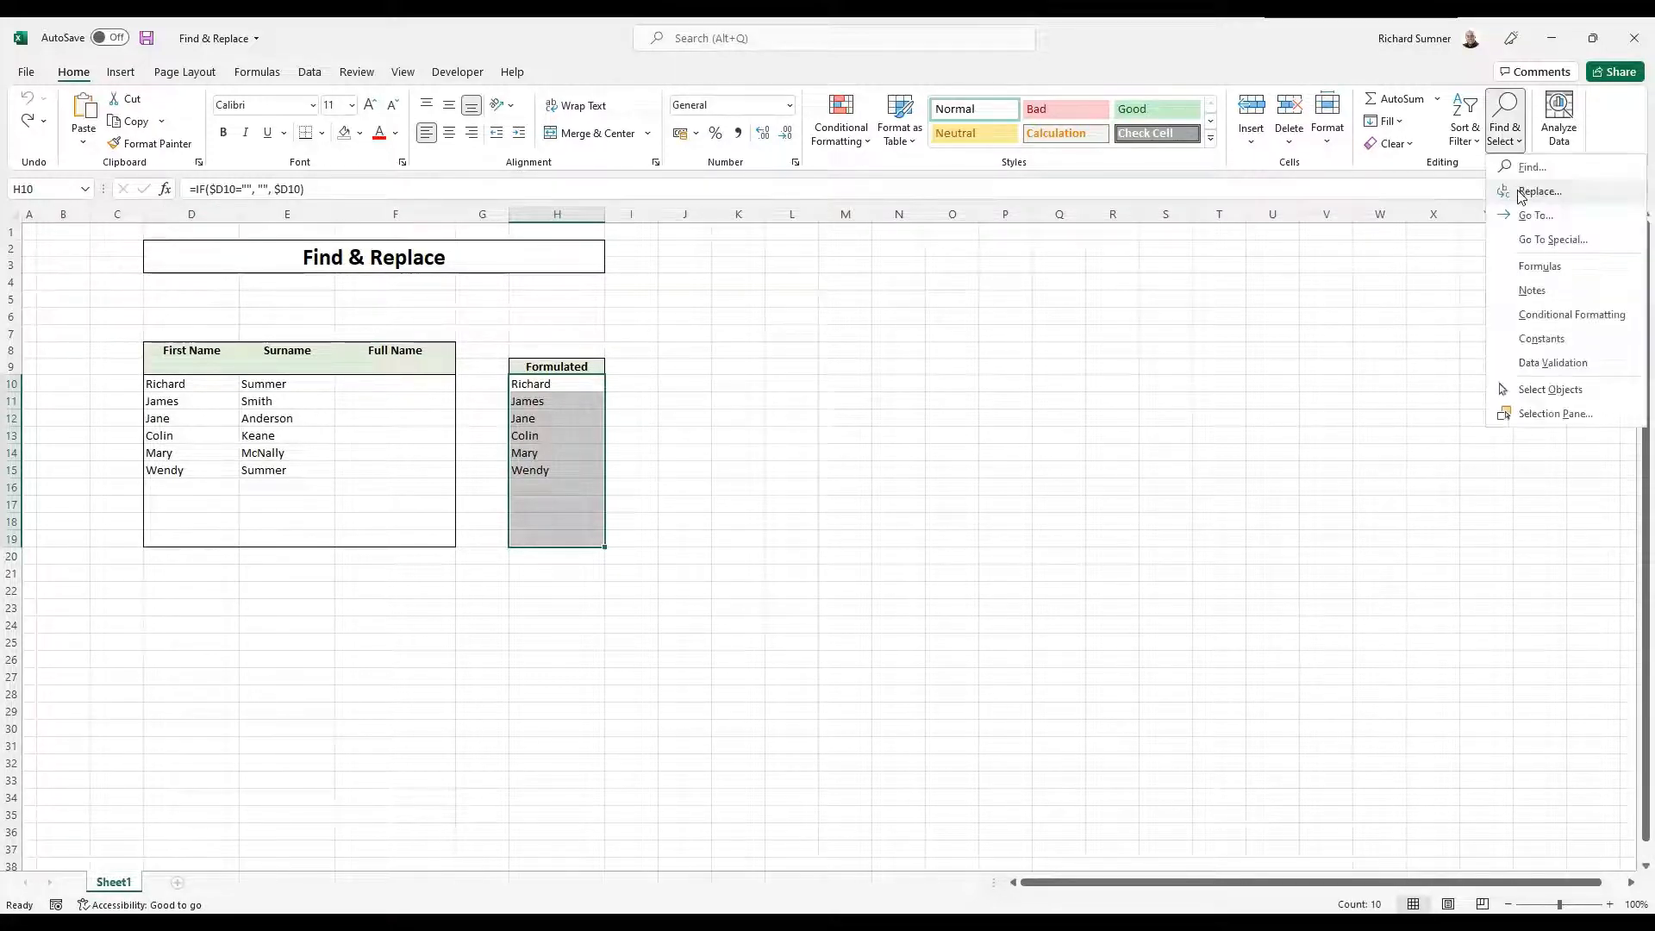
{"action": "left_click", "coordinate": [1519, 192]}
{"action": "double_click", "coordinate": [638, 560]}
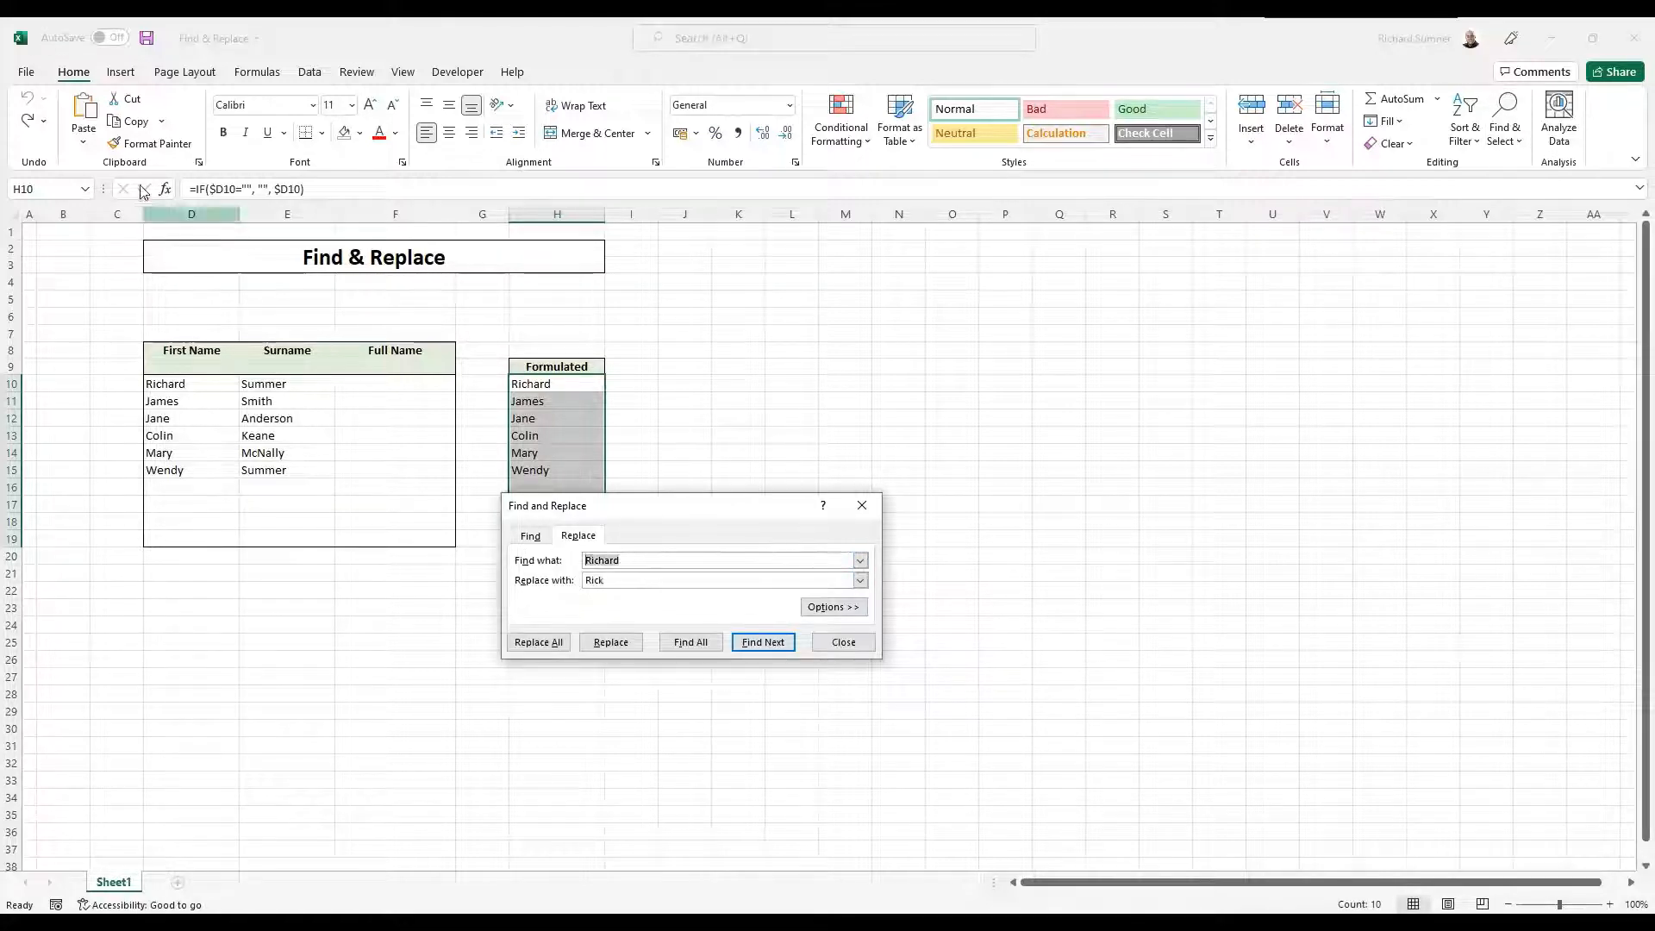
{"action": "type", "text": "D"}
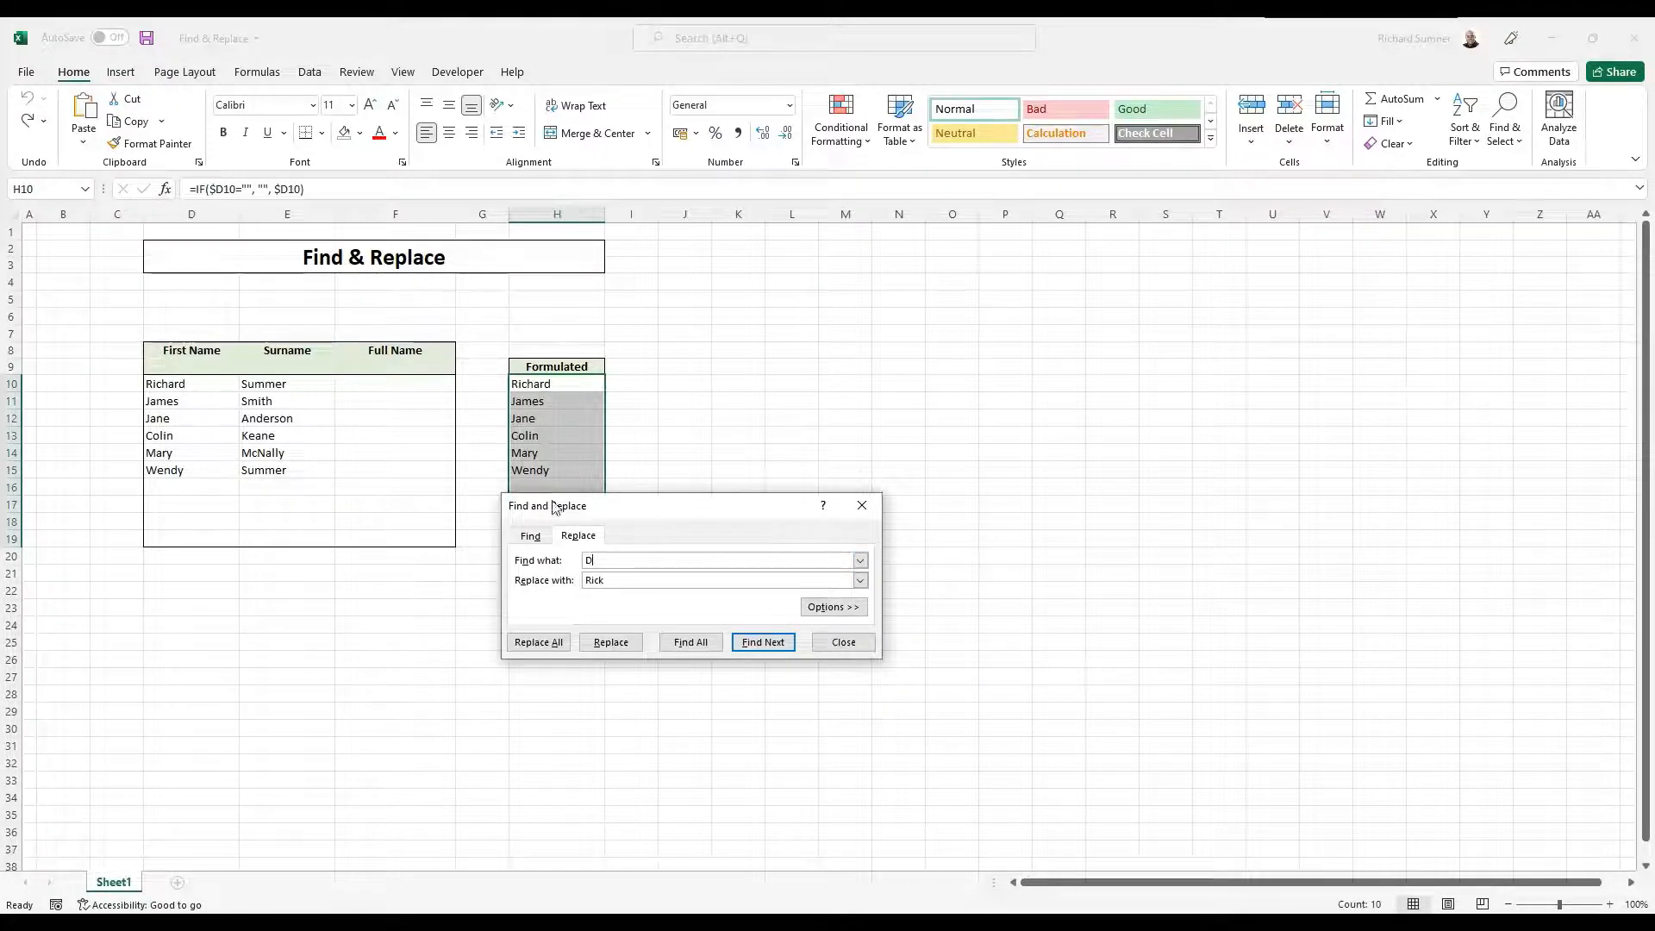
{"action": "key", "text": "Tab"}
{"action": "type", "text": "E"}
{"action": "left_click", "coordinate": [541, 642]}
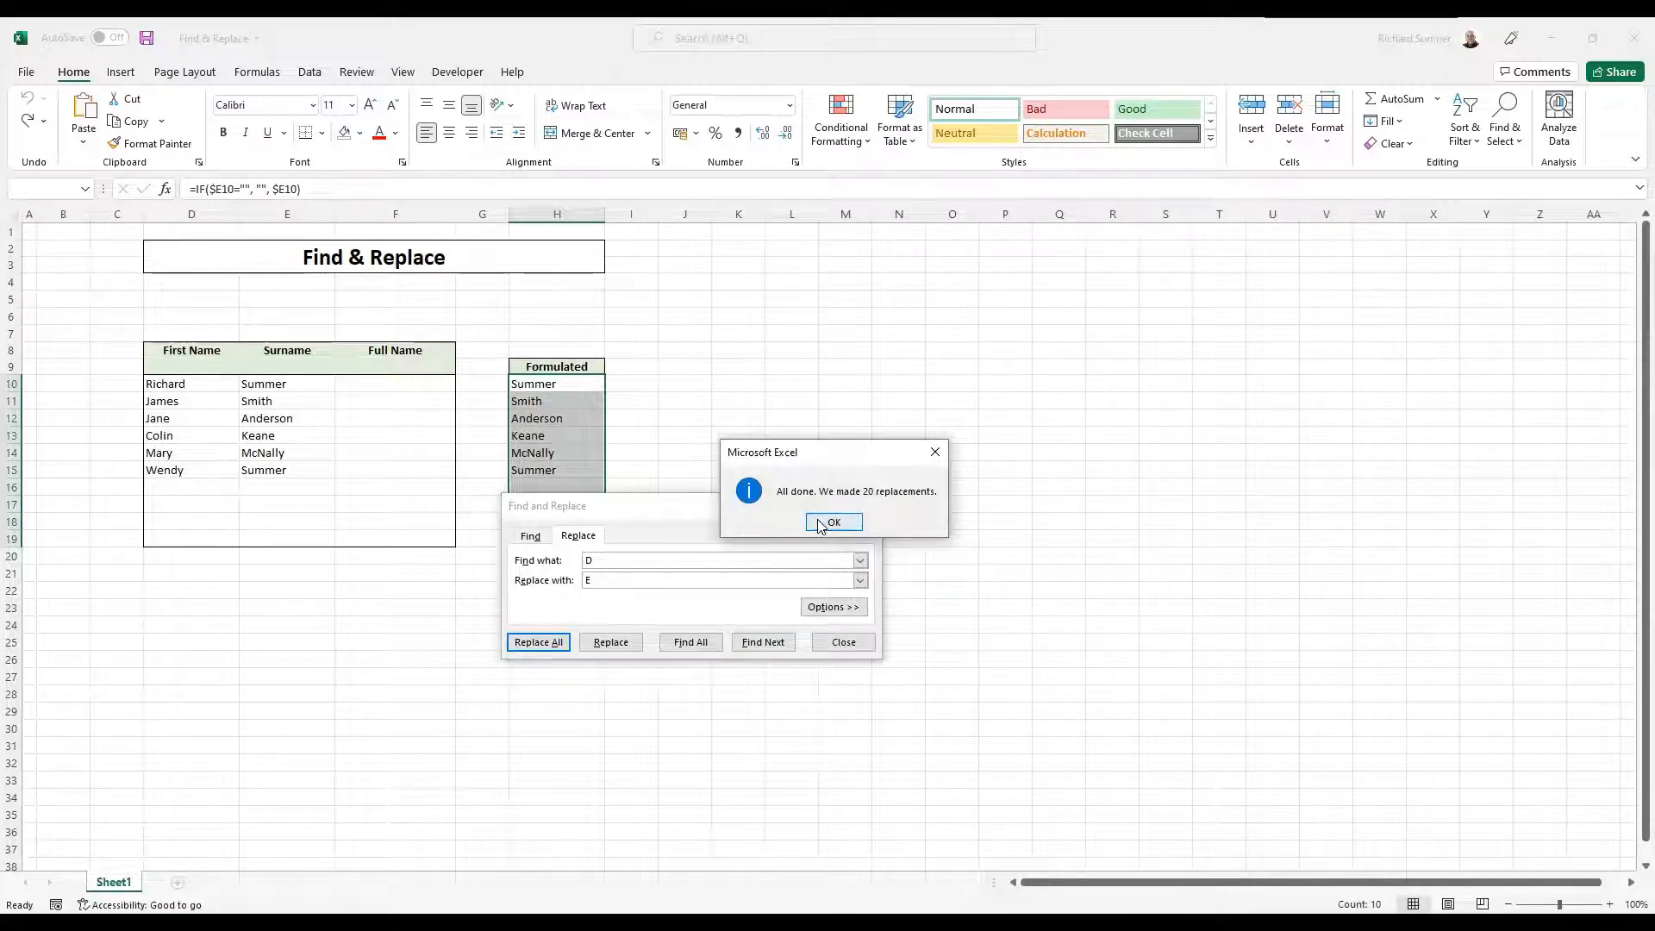
{"action": "left_click", "coordinate": [831, 522]}
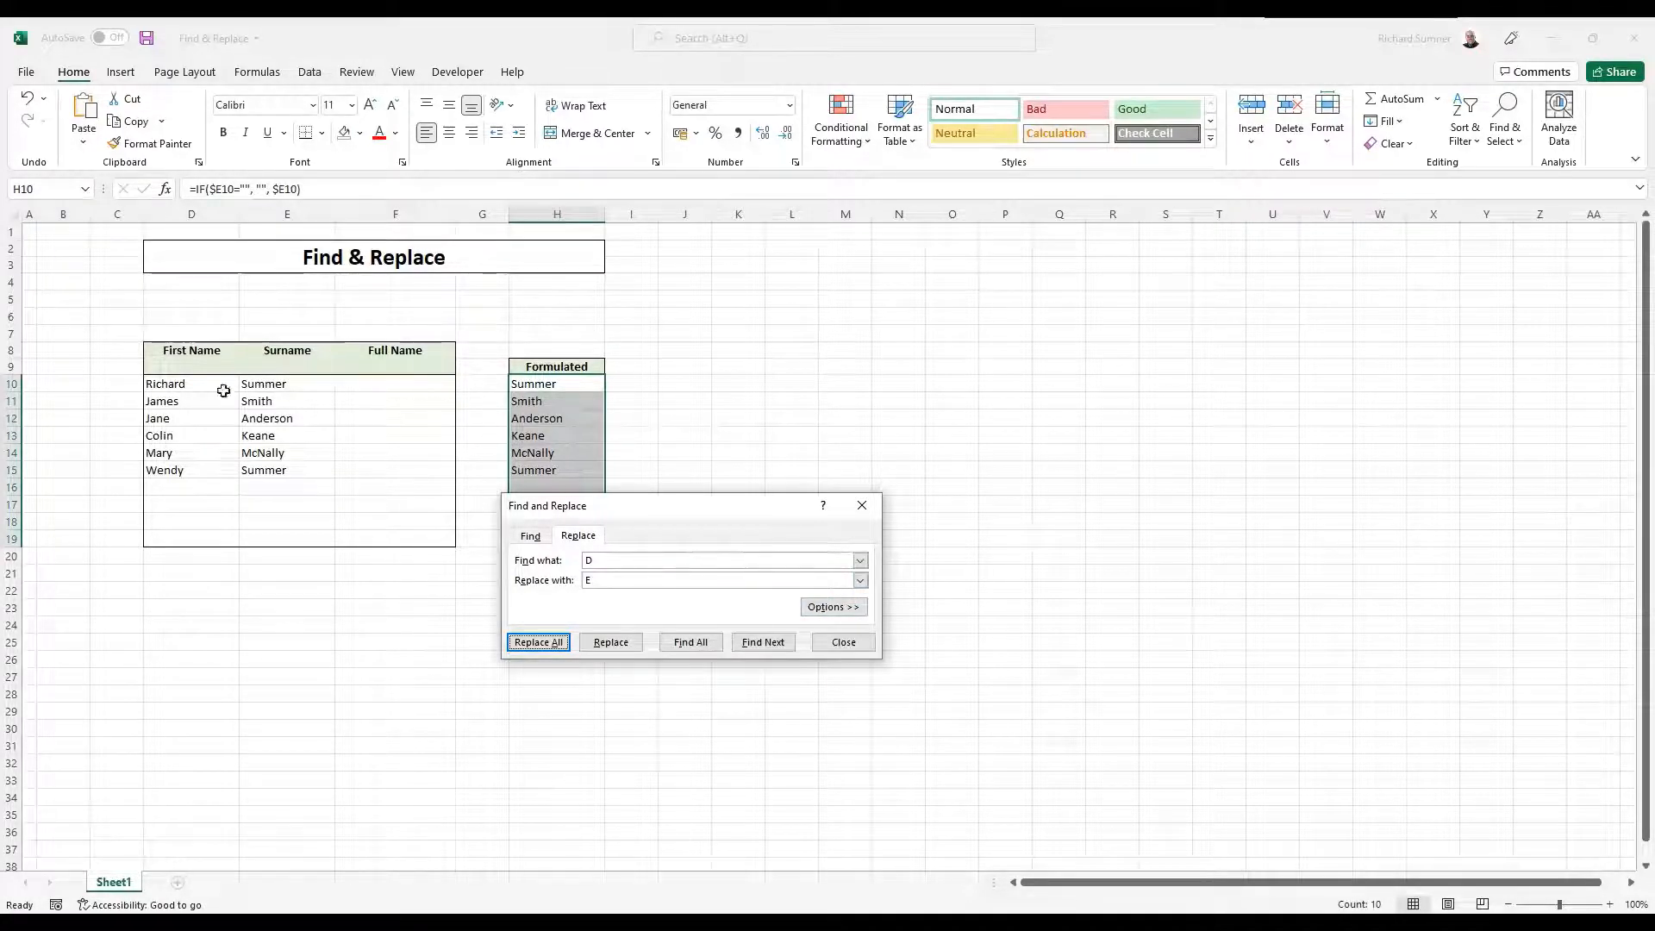
Replace all =IF($E with =IF($D in the formulas of H10:H19 and close Find and Replace
{"action": "left_click", "coordinate": [617, 561]}
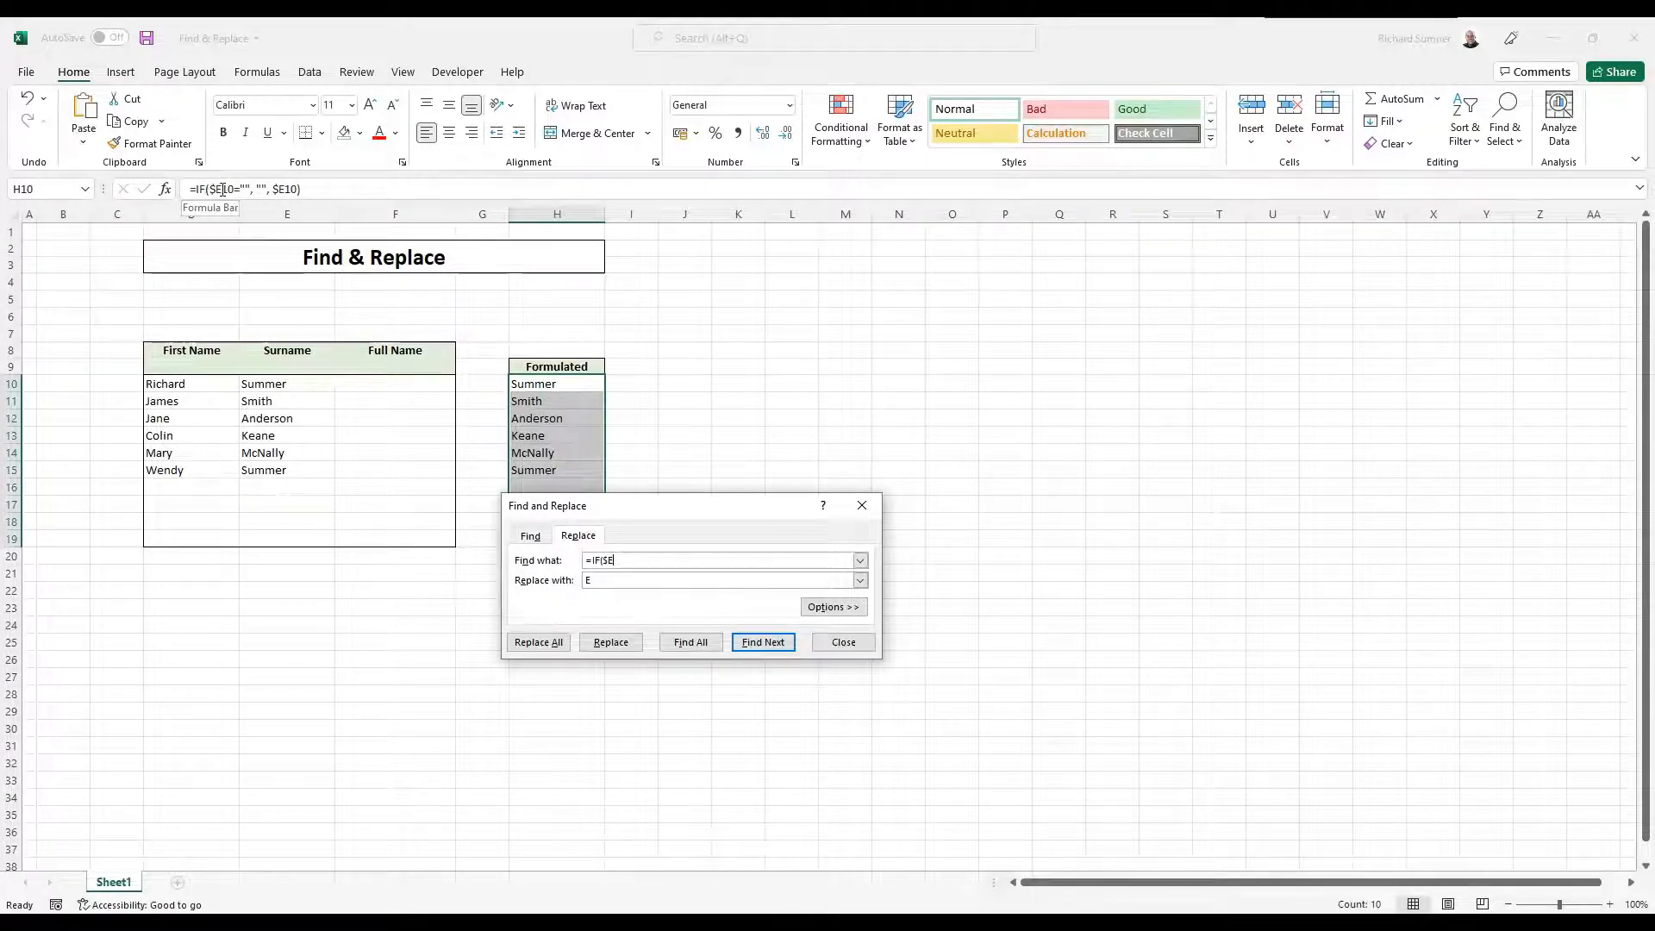
{"action": "left_click_drag", "start_coordinate": [222, 189], "coordinate": [193, 189]}
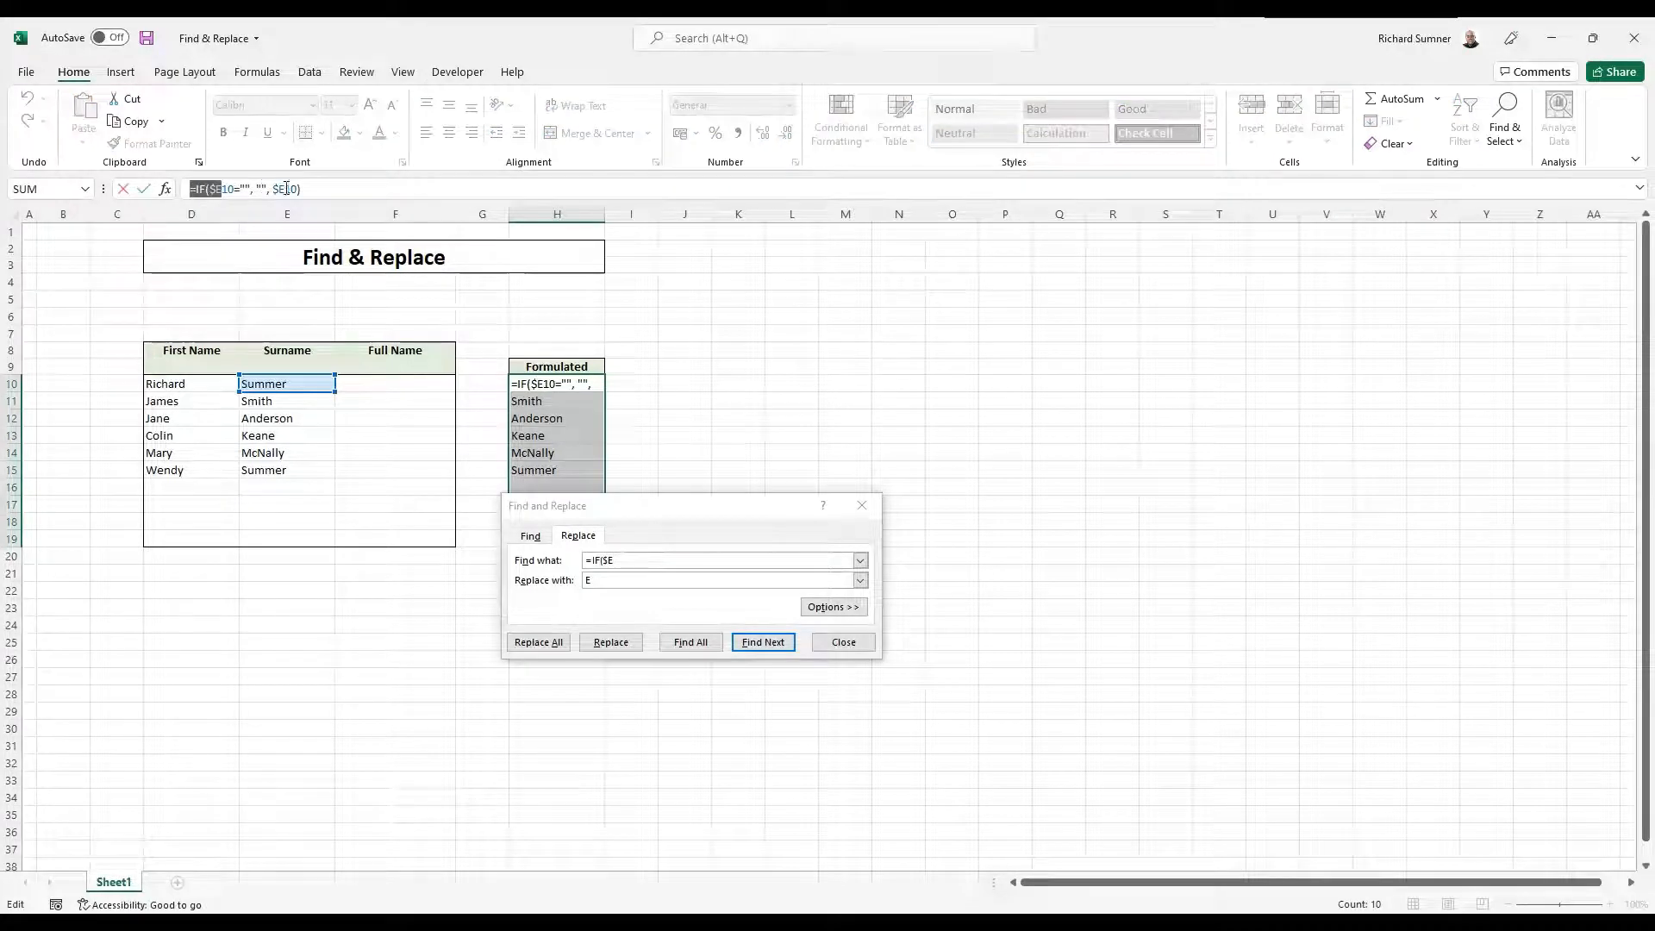
{"action": "left_click", "coordinate": [560, 579]}
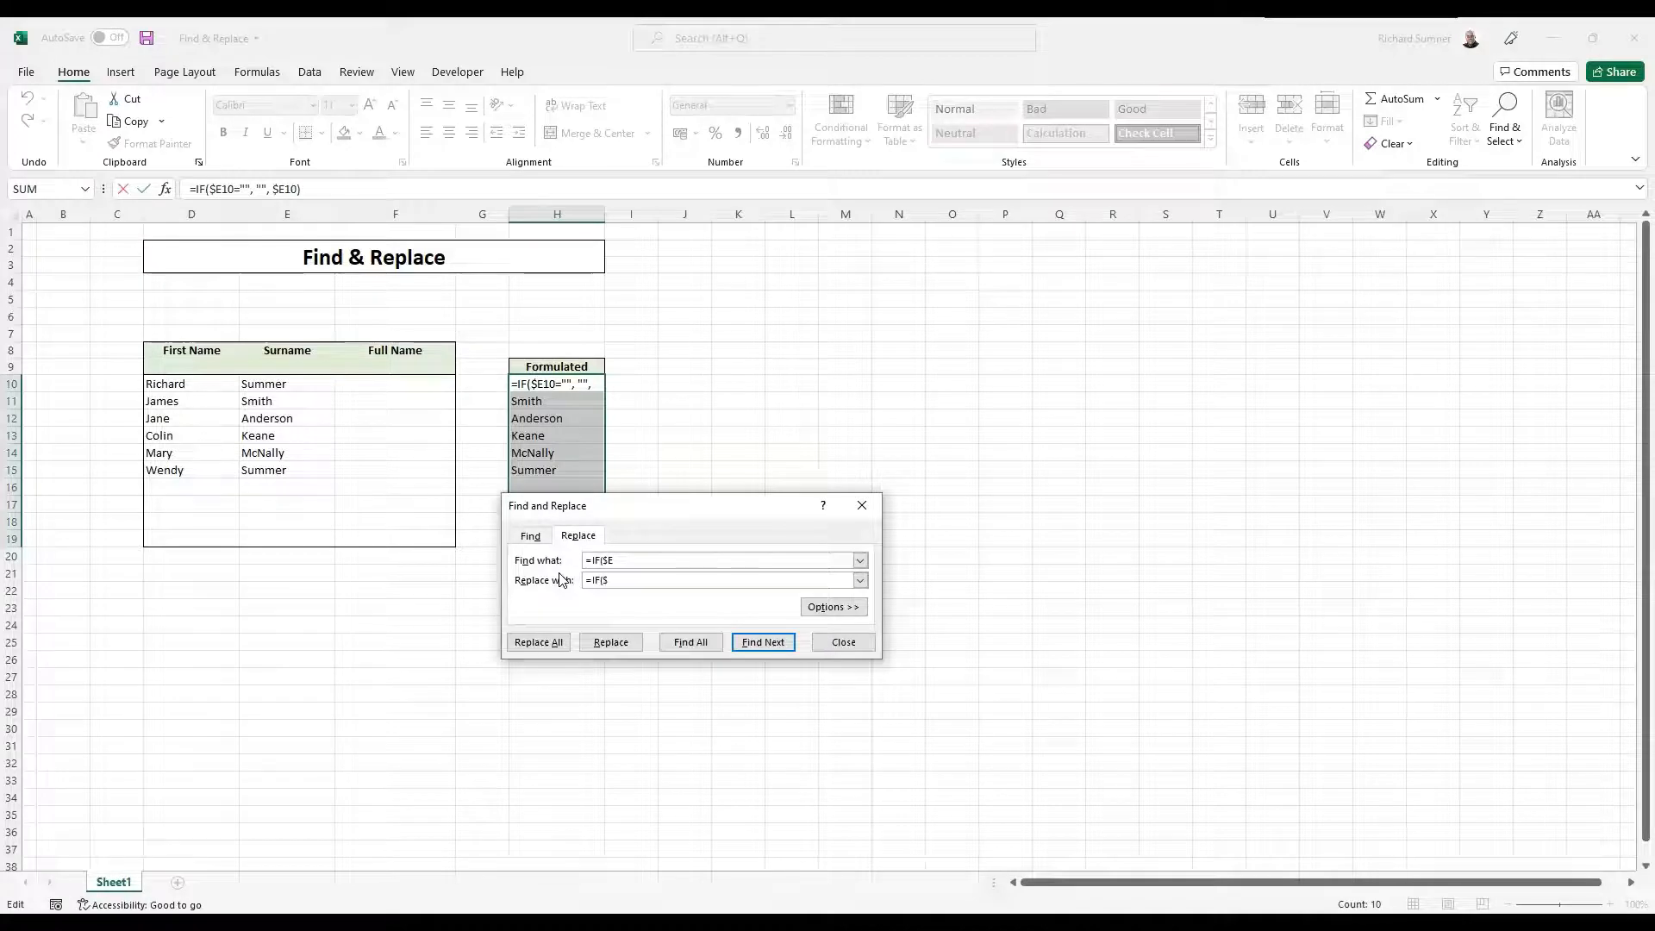
{"action": "left_click", "coordinate": [558, 648]}
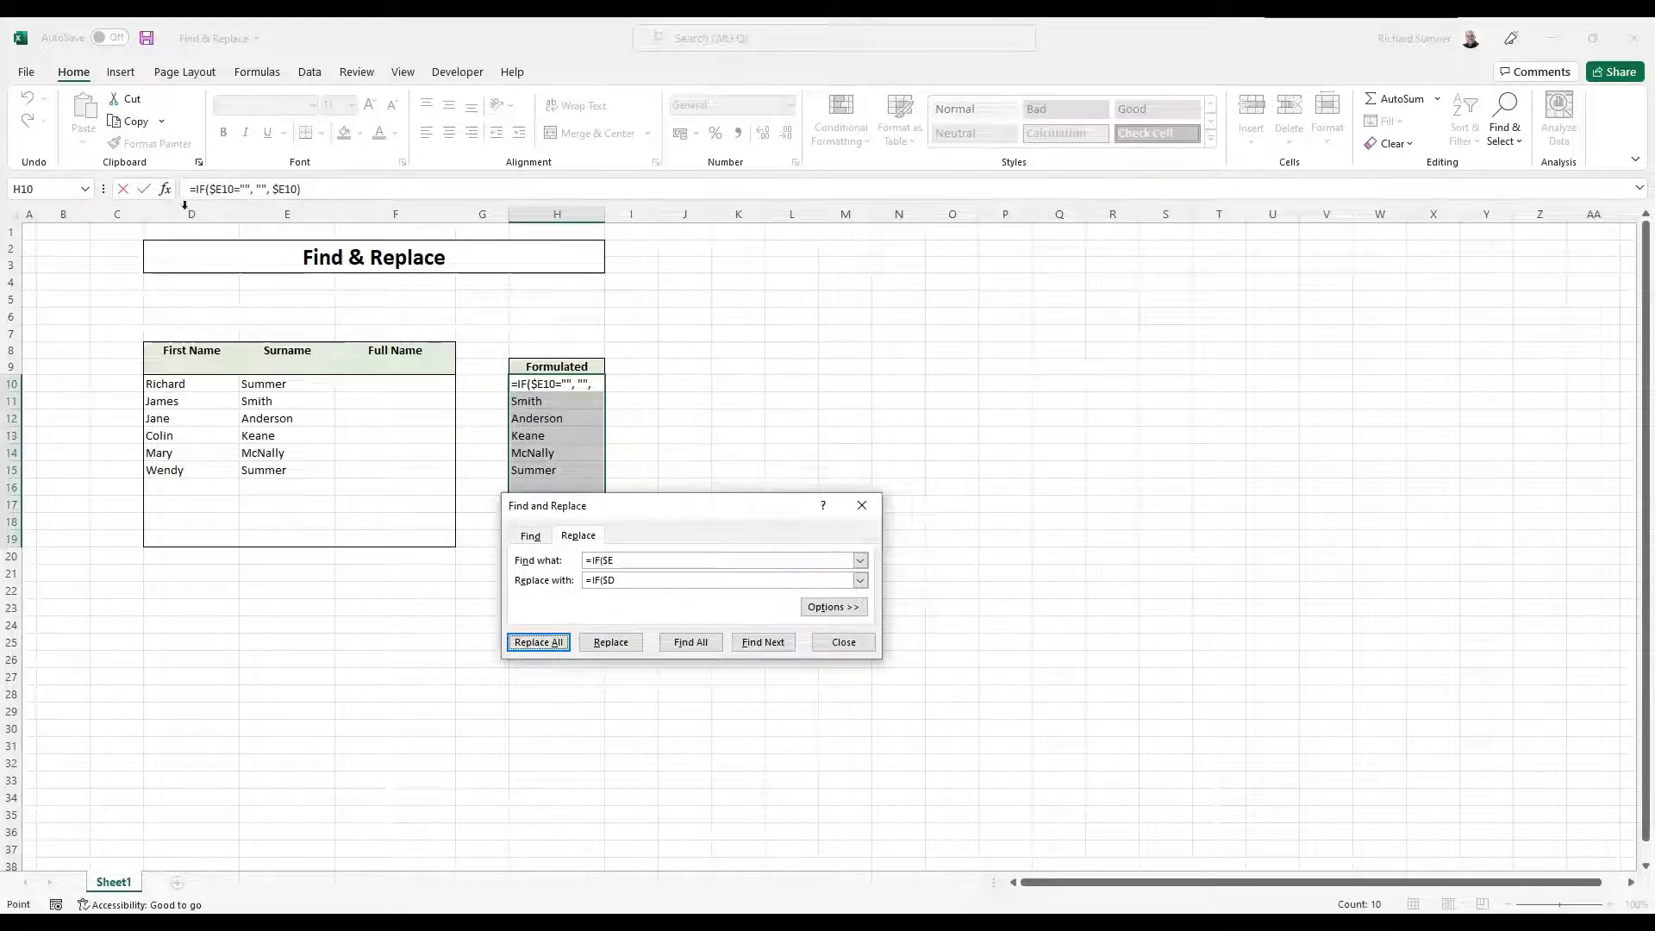
{"action": "left_click", "coordinate": [834, 524]}
{"action": "left_click", "coordinate": [842, 642]}
{"action": "type", "text": "=H1"}
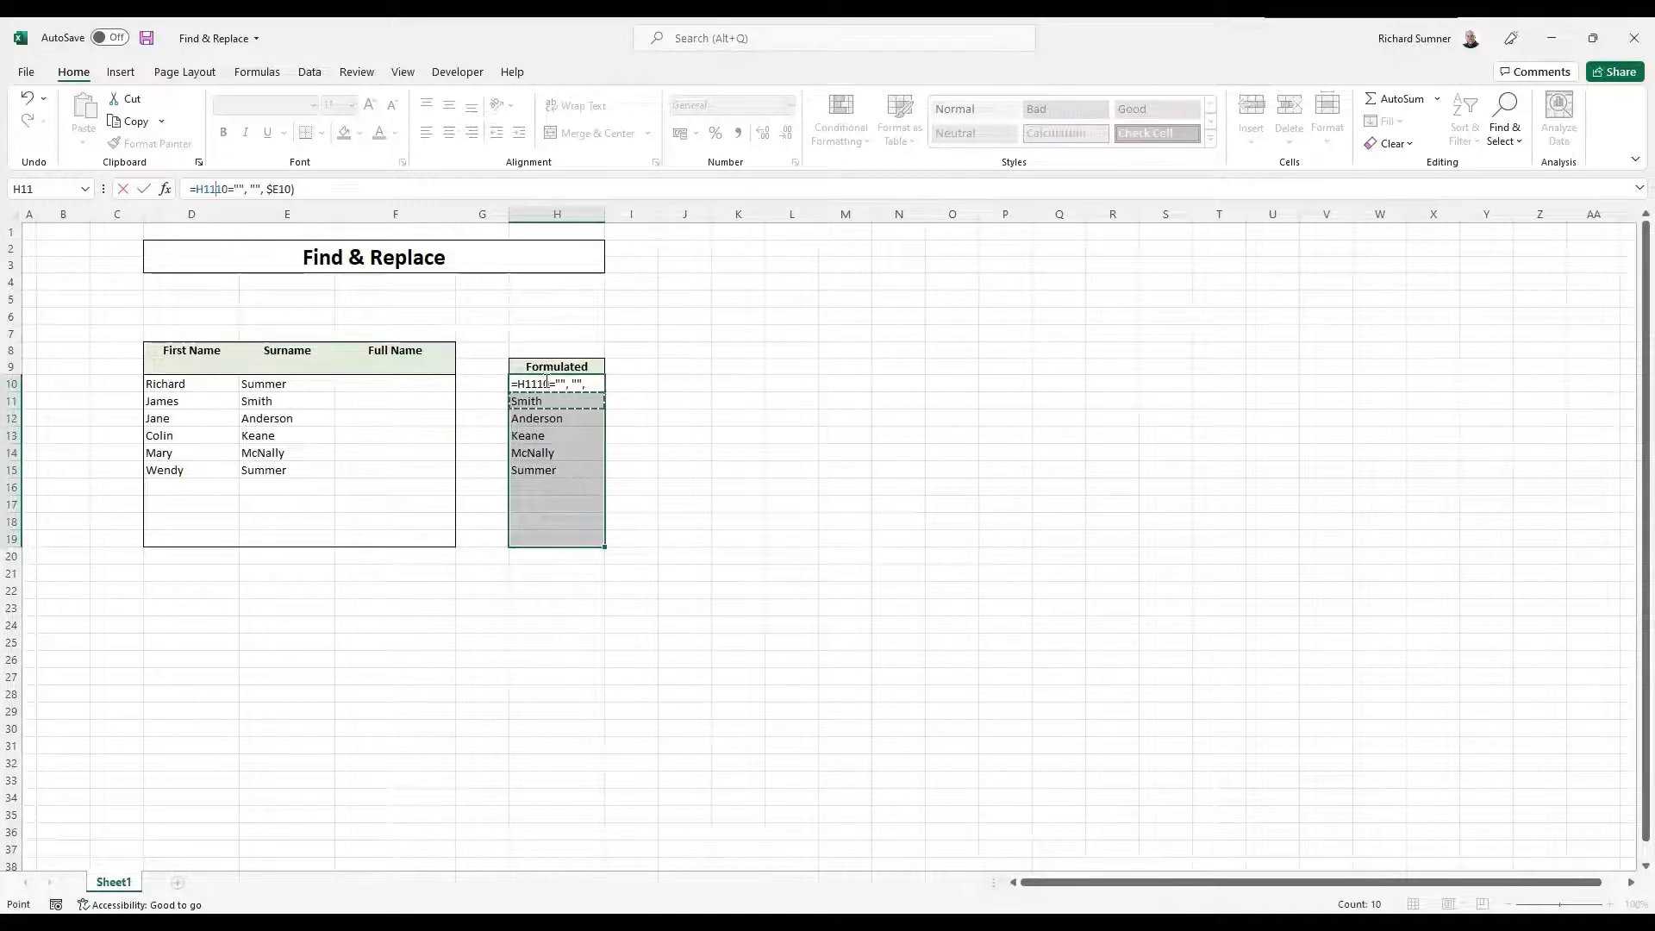
{"action": "key", "text": "Return"}
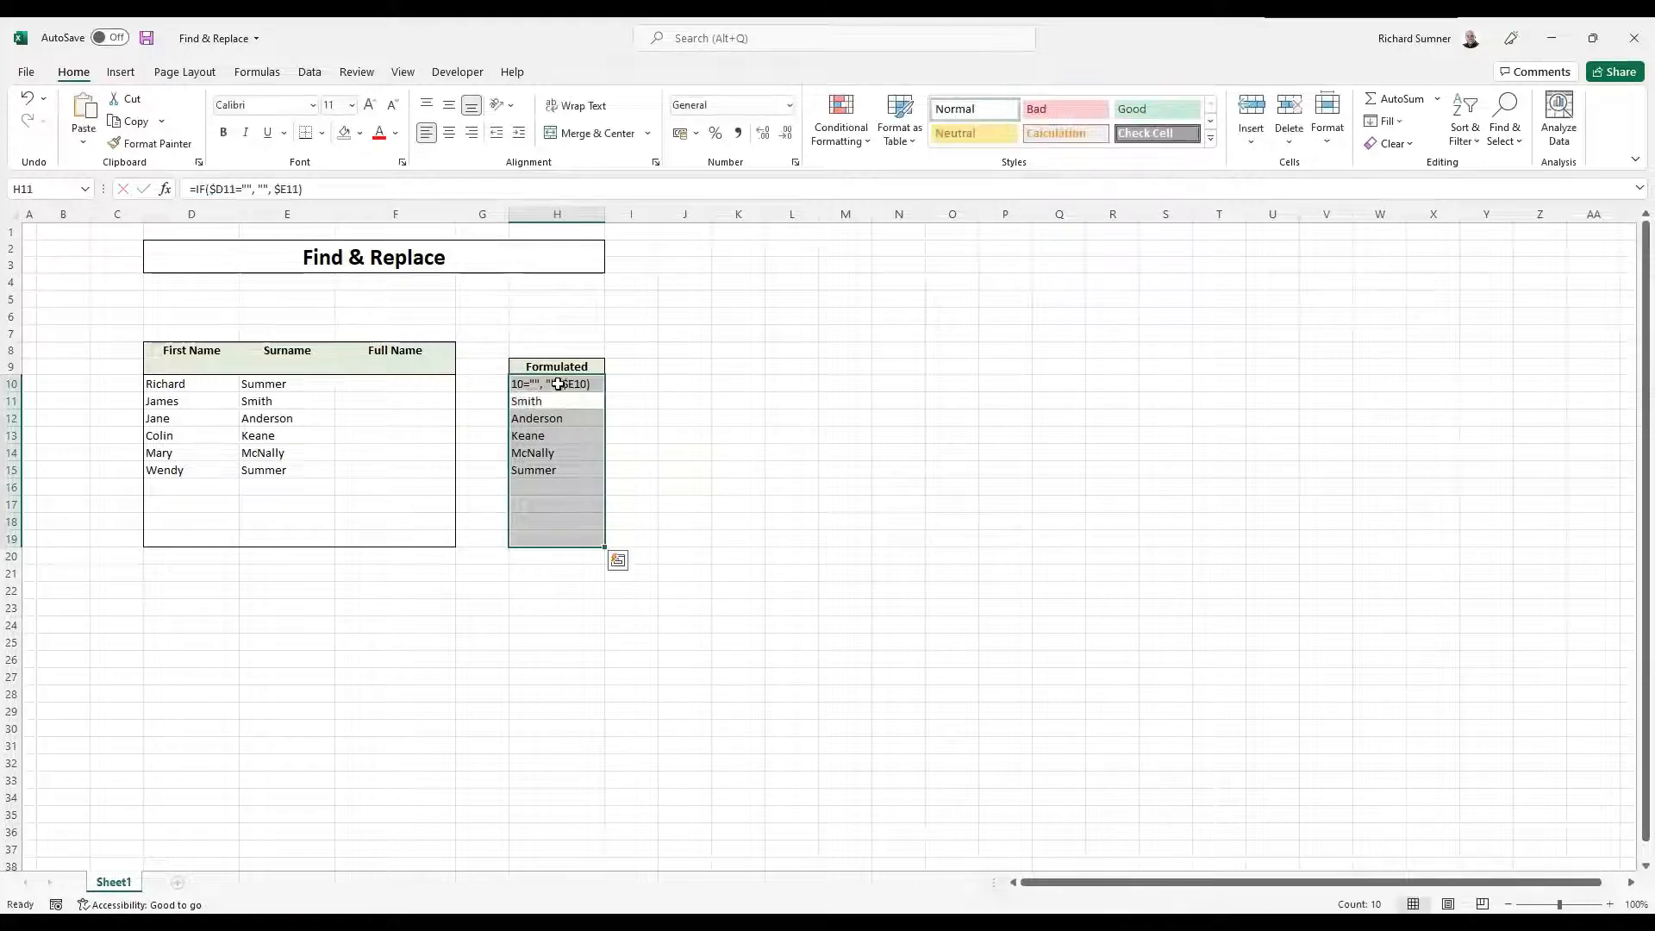
{"action": "left_click", "coordinate": [30, 101]}
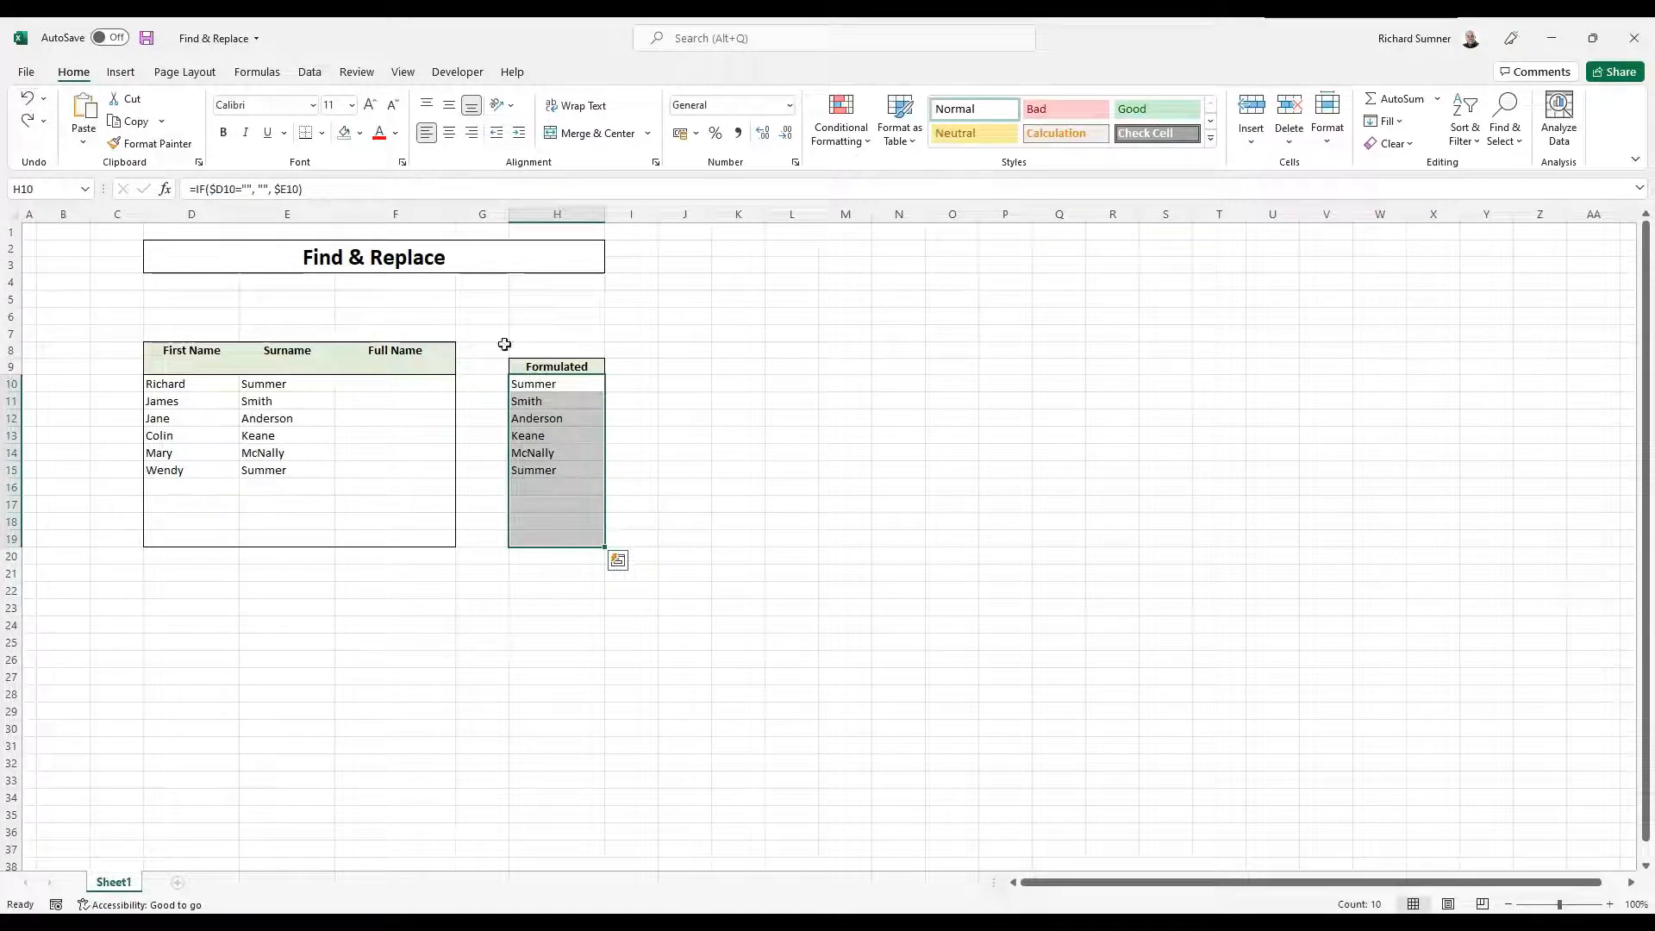
Examine the column references in the formulas of cells H10 to H14 in the Formulated column
{"action": "left_click", "coordinate": [724, 431]}
{"action": "left_click", "coordinate": [536, 385]}
{"action": "left_click", "coordinate": [535, 401]}
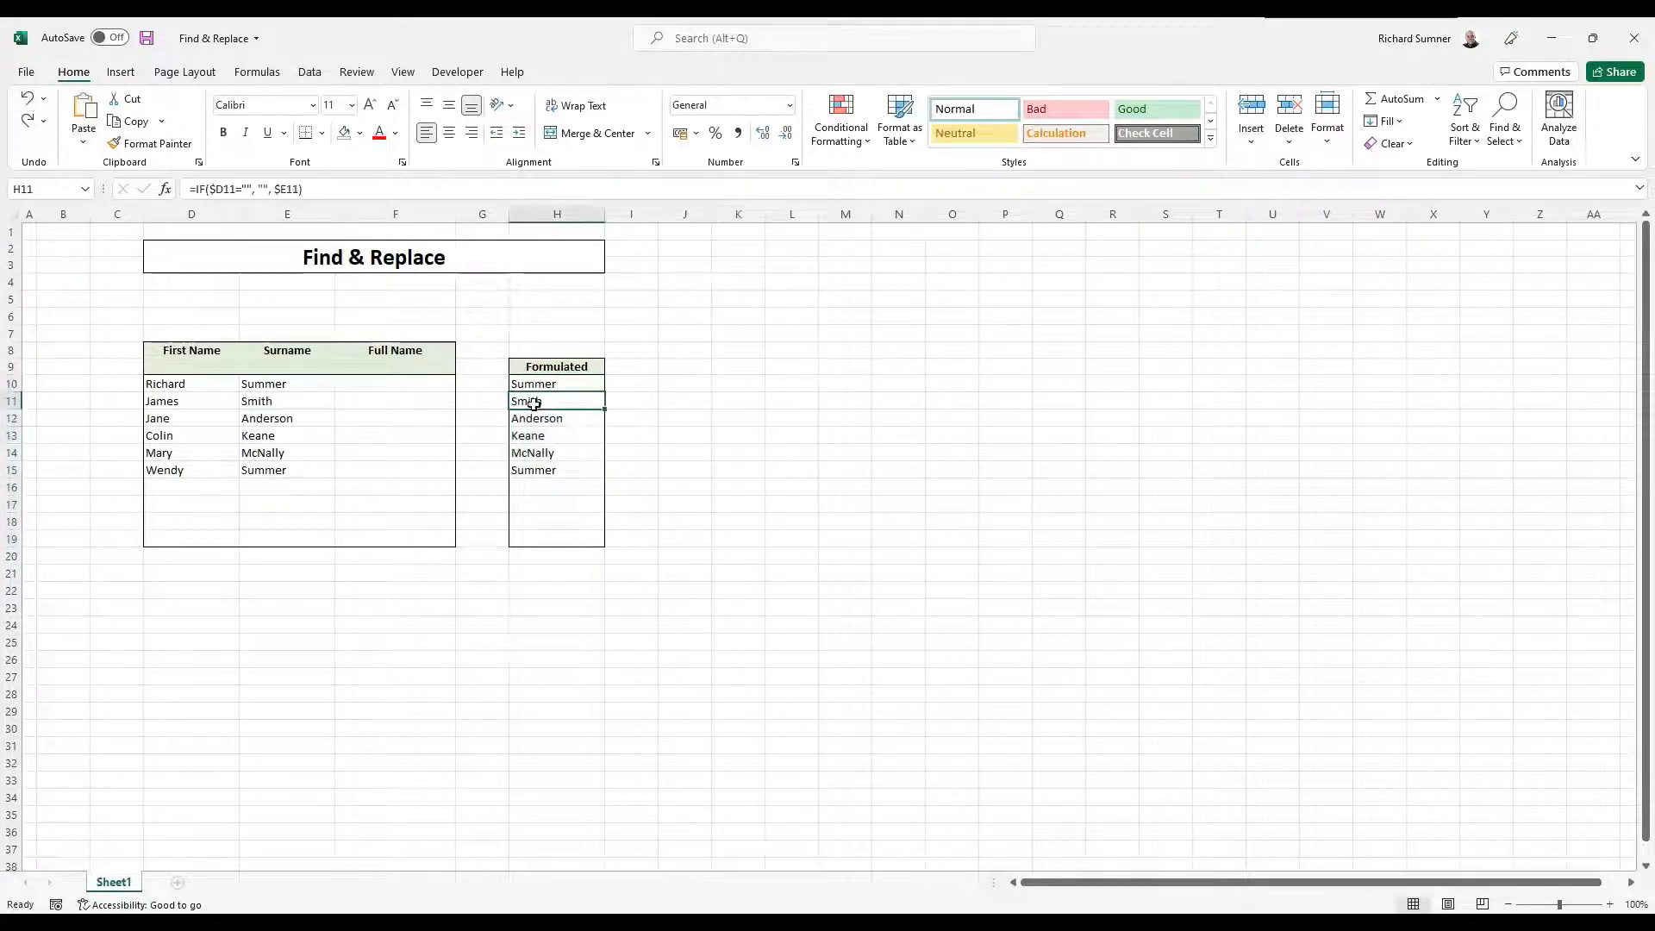
{"action": "left_click", "coordinate": [536, 418]}
{"action": "left_click", "coordinate": [526, 438]}
{"action": "left_click", "coordinate": [526, 396]}
{"action": "left_click", "coordinate": [528, 385]}
{"action": "left_click", "coordinate": [529, 401]}
{"action": "left_click", "coordinate": [532, 415]}
{"action": "left_click", "coordinate": [532, 449]}
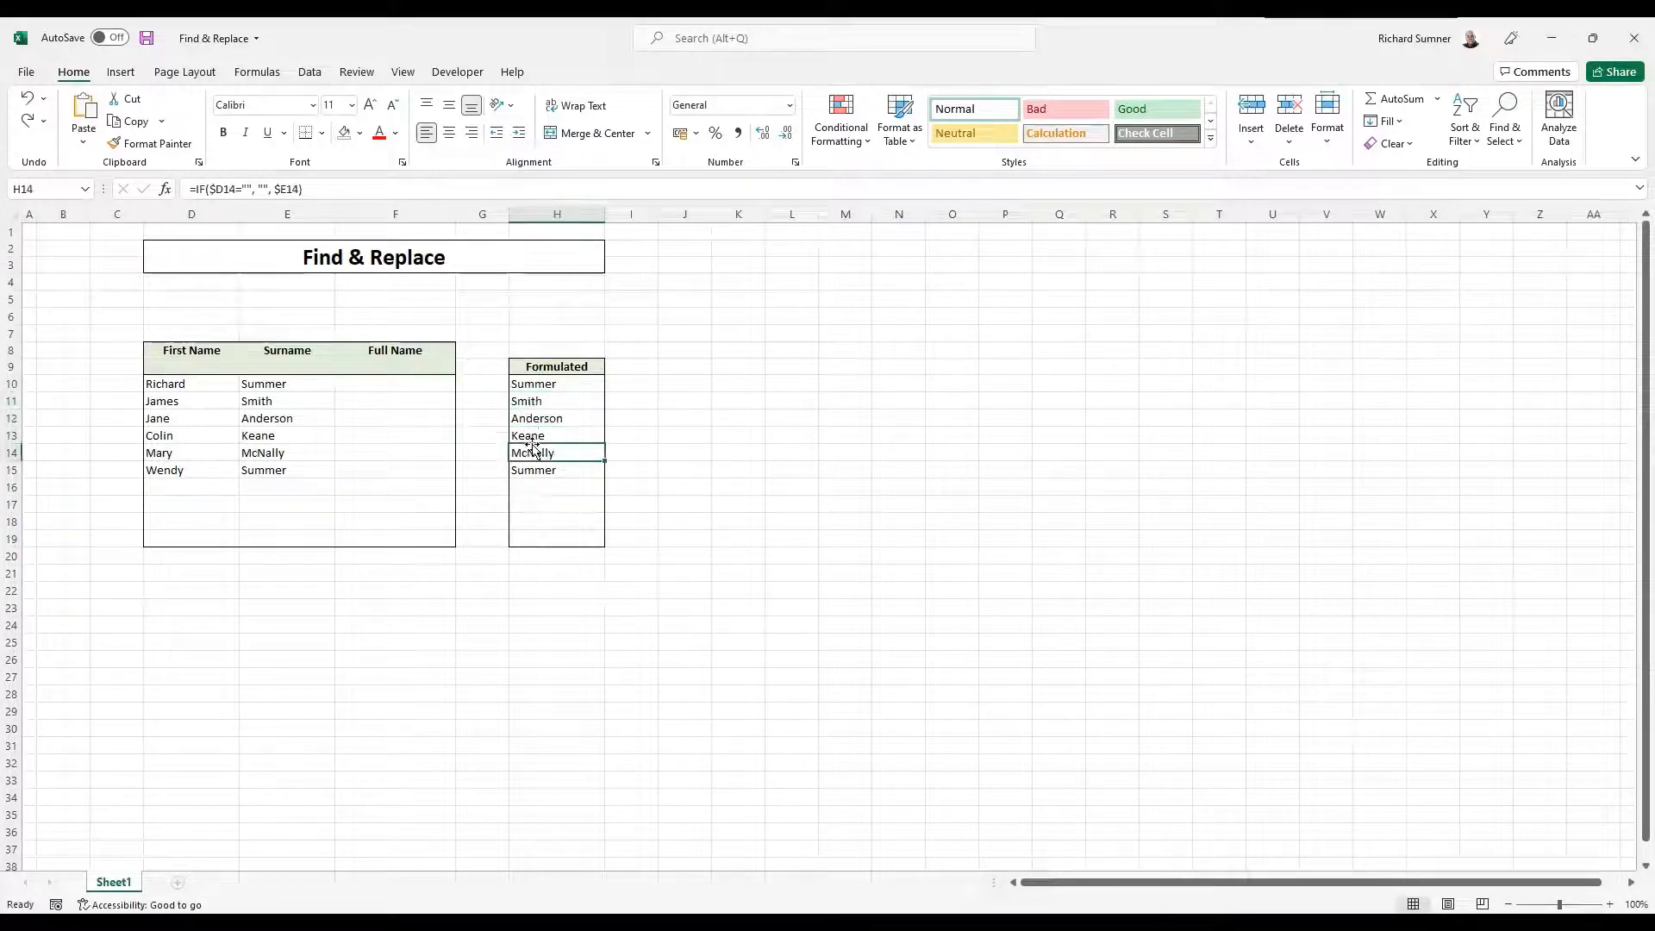
Set up a replacement for H10:H19 that finds ="", "", $E and substitutes ="", "", $D
{"action": "left_click_drag", "start_coordinate": [537, 386], "coordinate": [553, 539]}
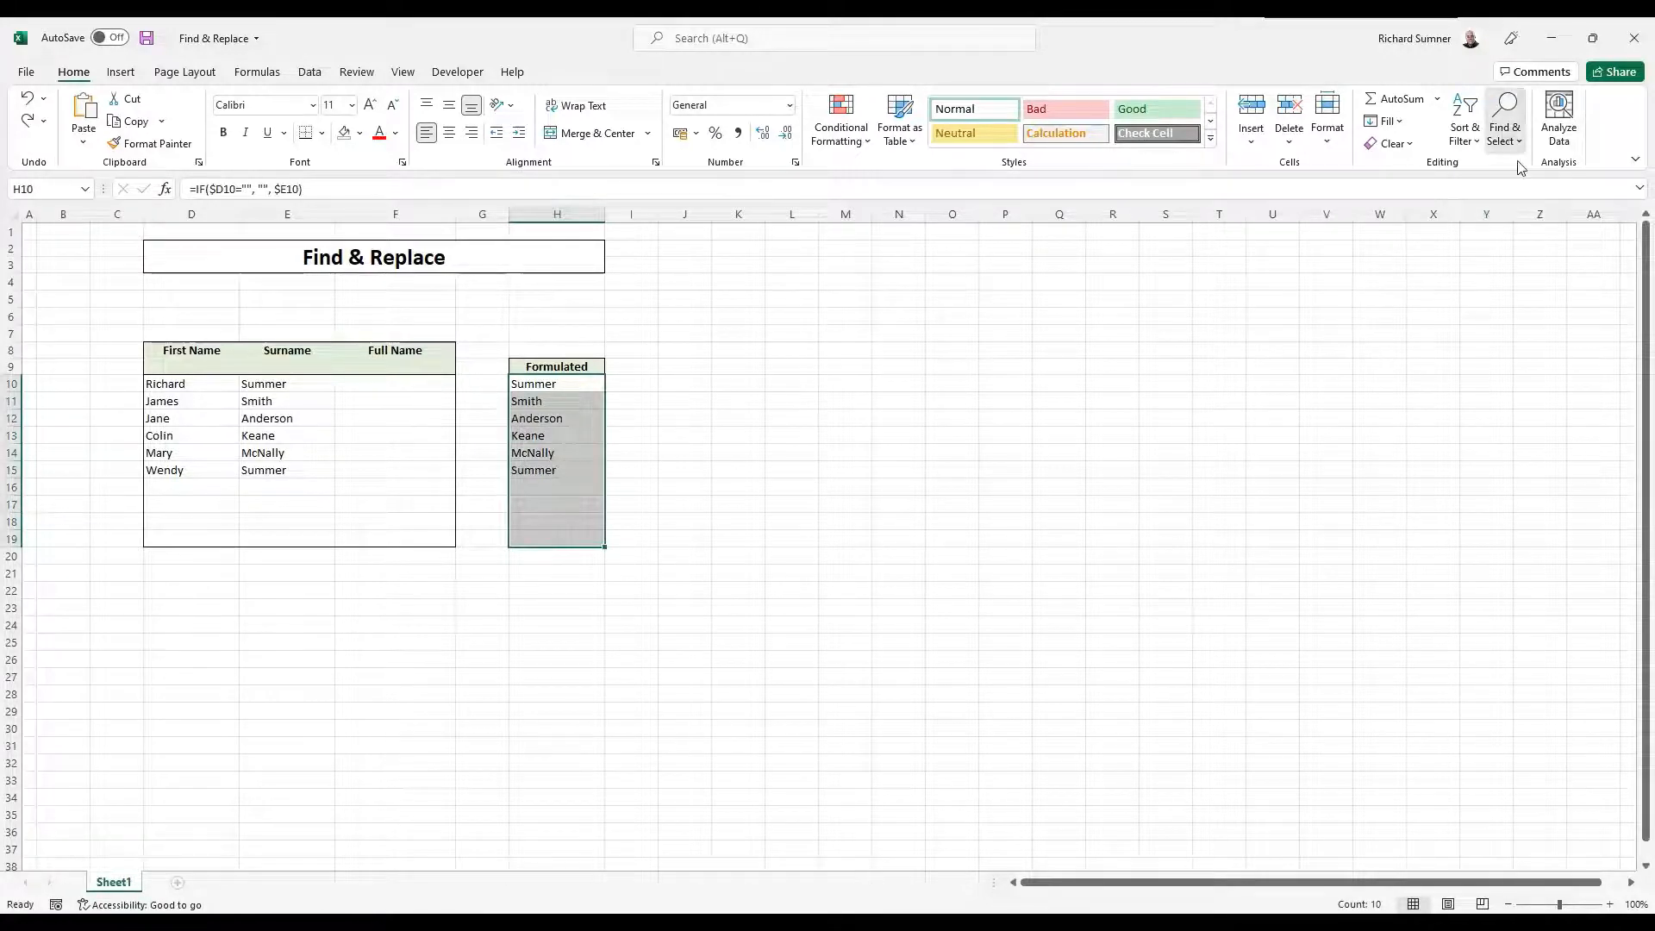
{"action": "key", "text": "ctrl+h"}
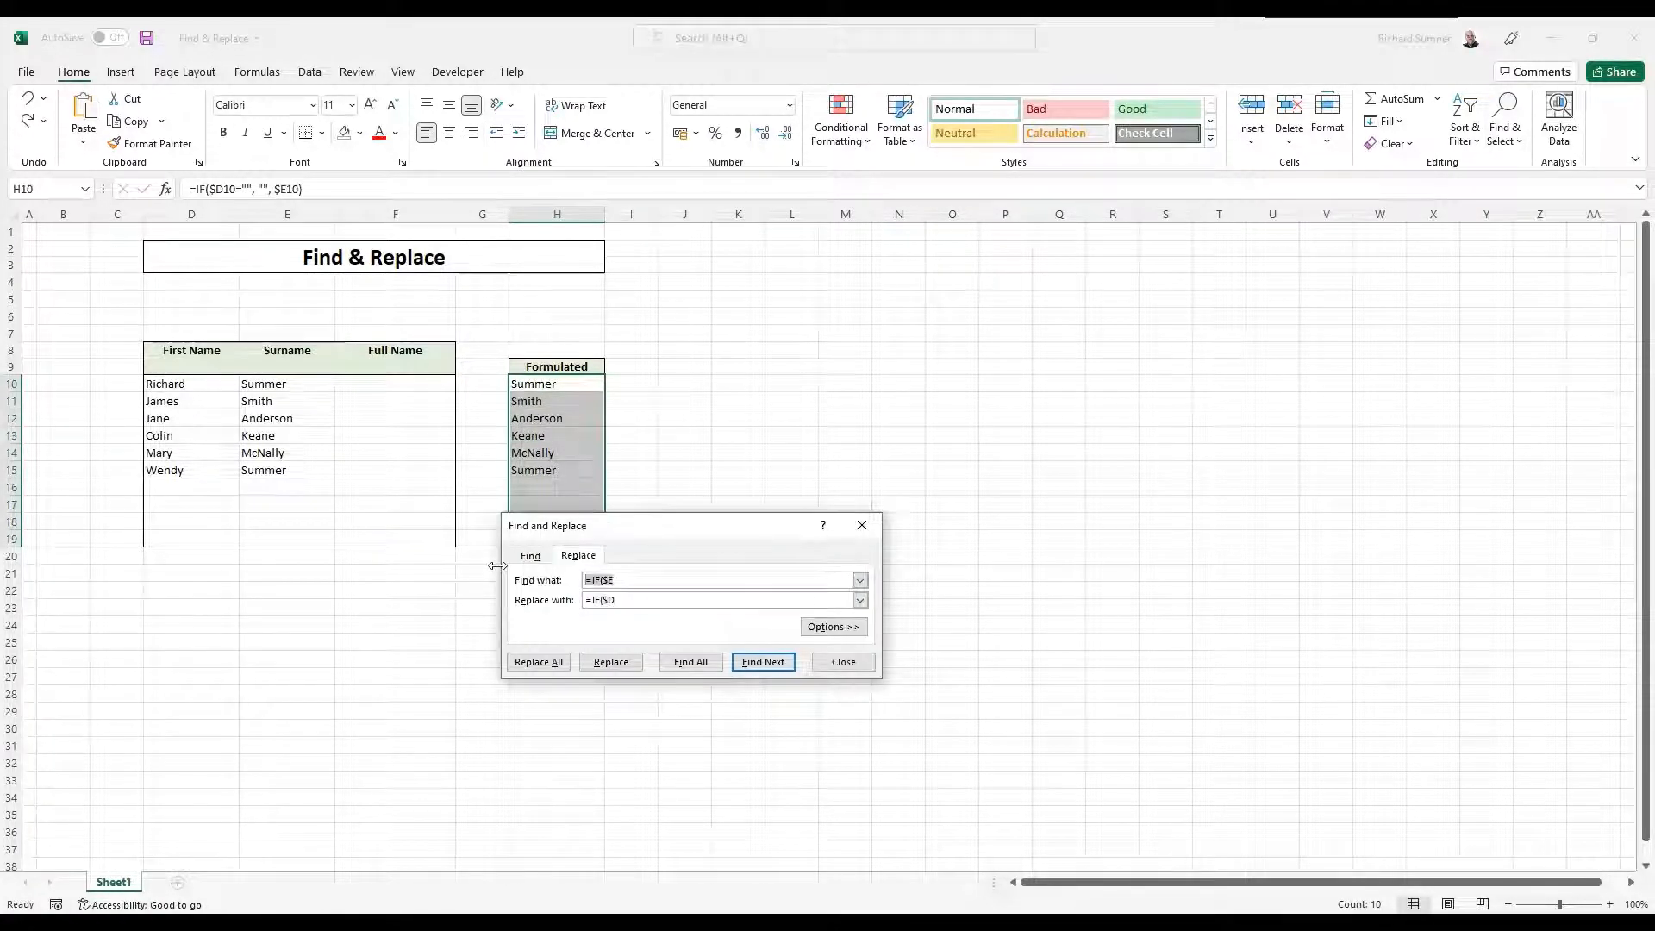
{"action": "key", "text": "BackSpace"}
{"action": "type", "text": "=\"\", \"\", $"}
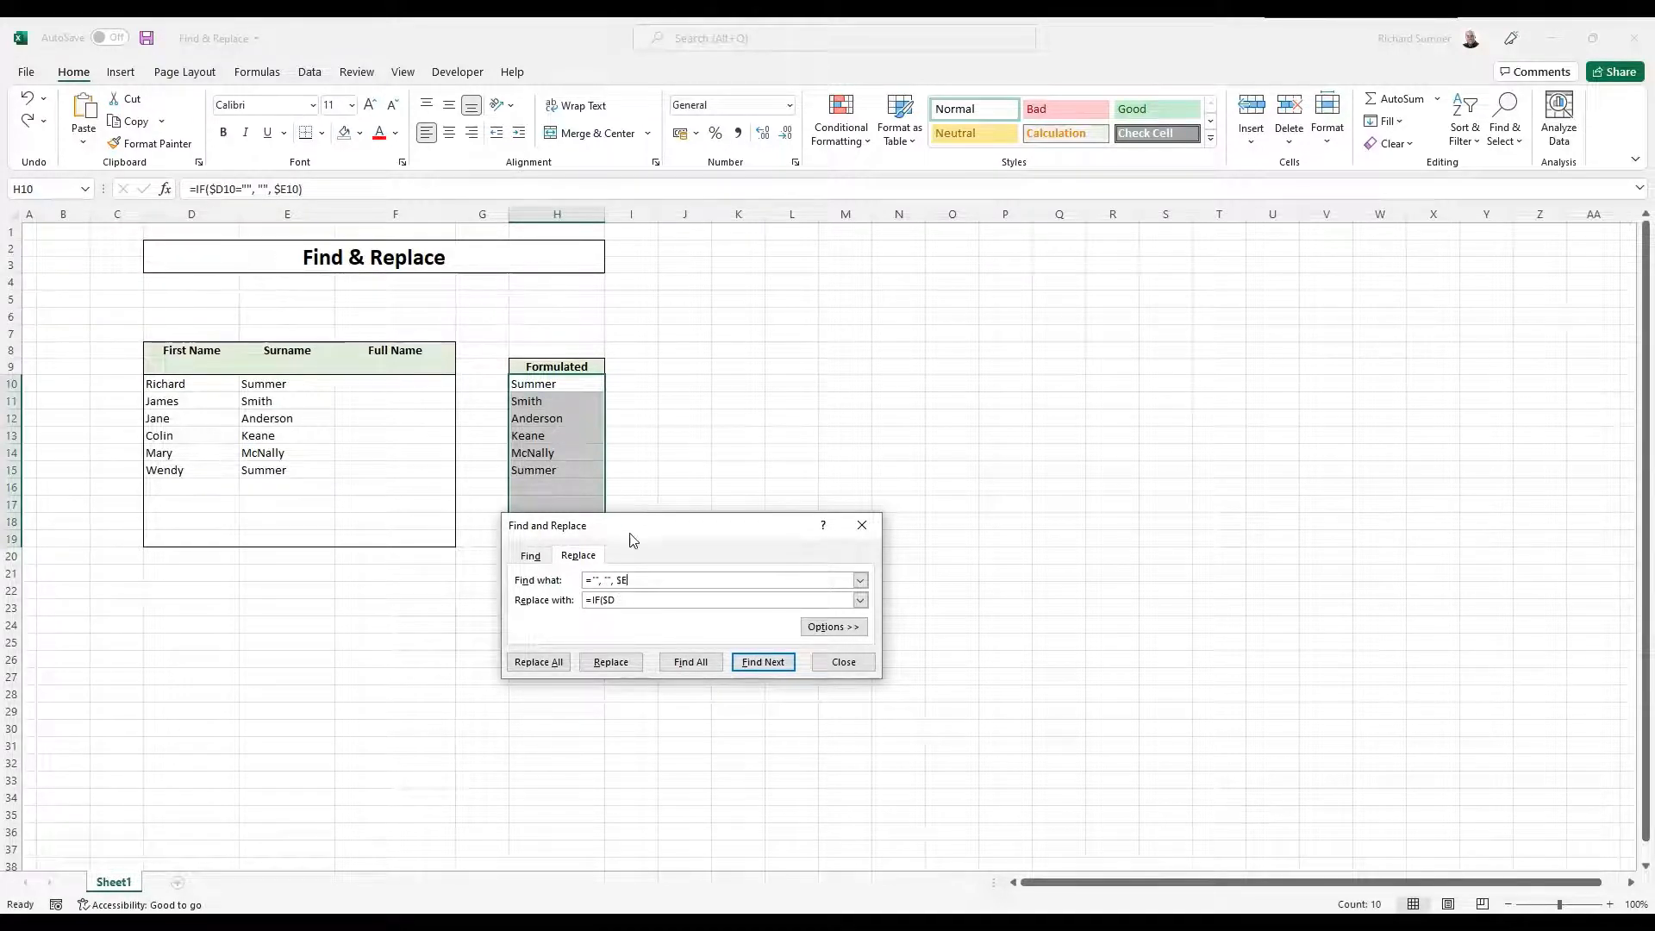
{"action": "left_click_drag", "start_coordinate": [647, 581], "coordinate": [536, 596]}
{"action": "right_click", "coordinate": [594, 578]}
{"action": "left_click", "coordinate": [633, 609]}
{"action": "right_click", "coordinate": [626, 604]}
{"action": "left_click", "coordinate": [667, 656]}
{"action": "type", "text": "D"}
Highlight the matching part of H10's formula, apply the prepared replacement to all formulas in H10:H19, and close Find and Replace
{"action": "left_click", "coordinate": [238, 189]}
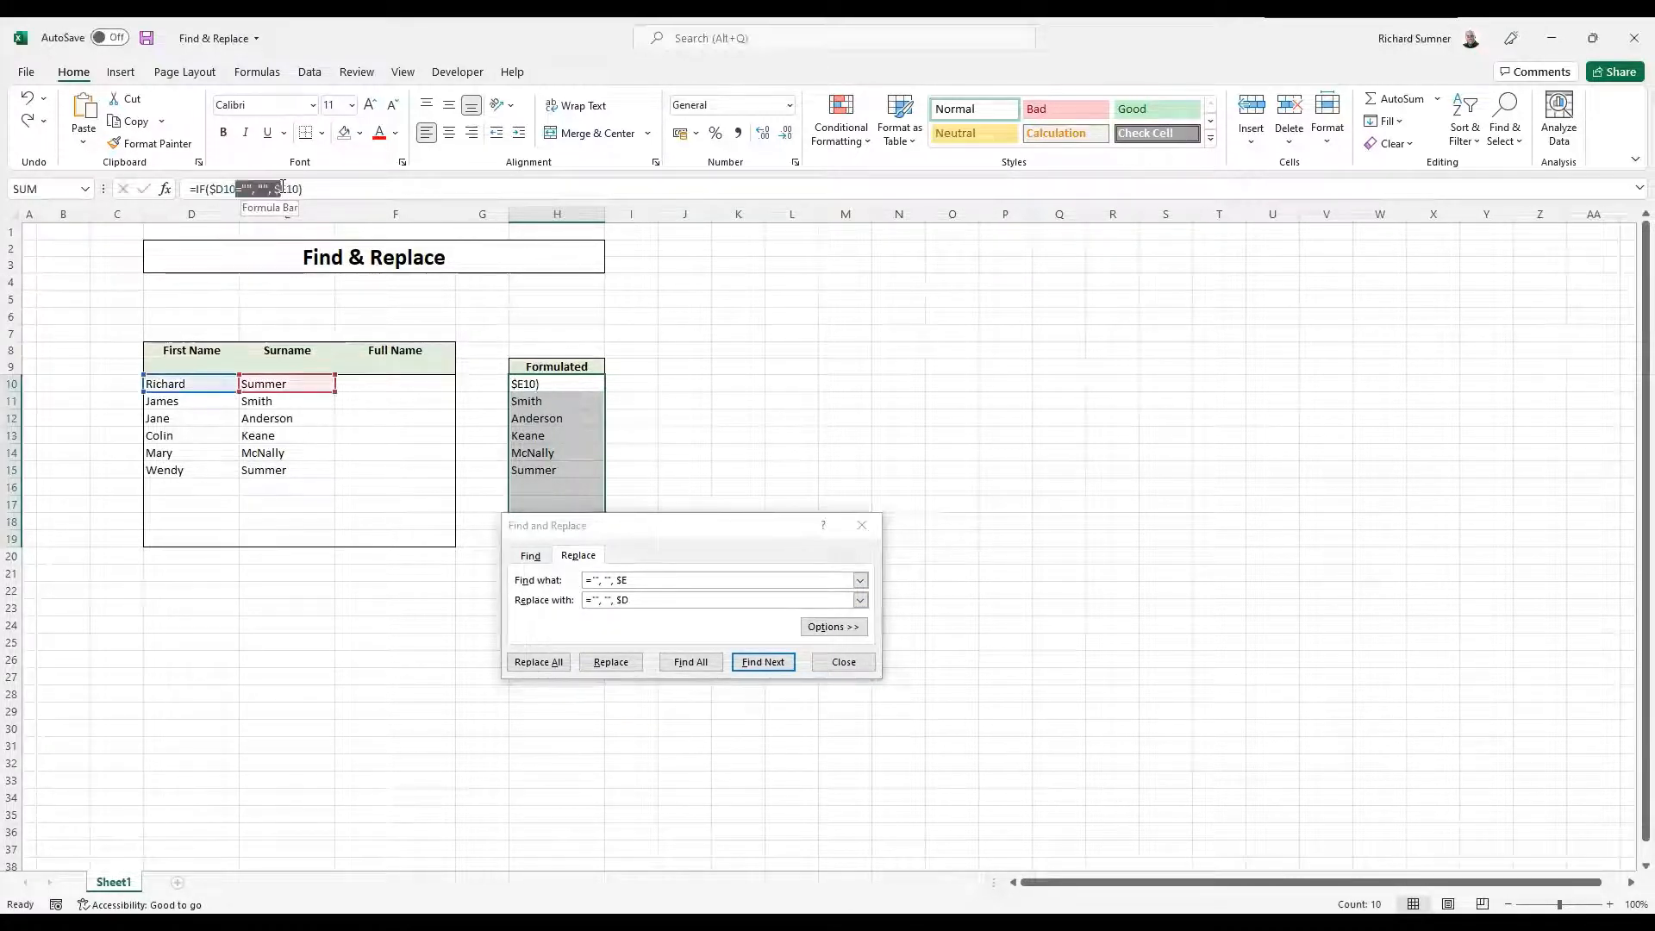
{"action": "left_click_drag", "start_coordinate": [237, 189], "coordinate": [285, 187]}
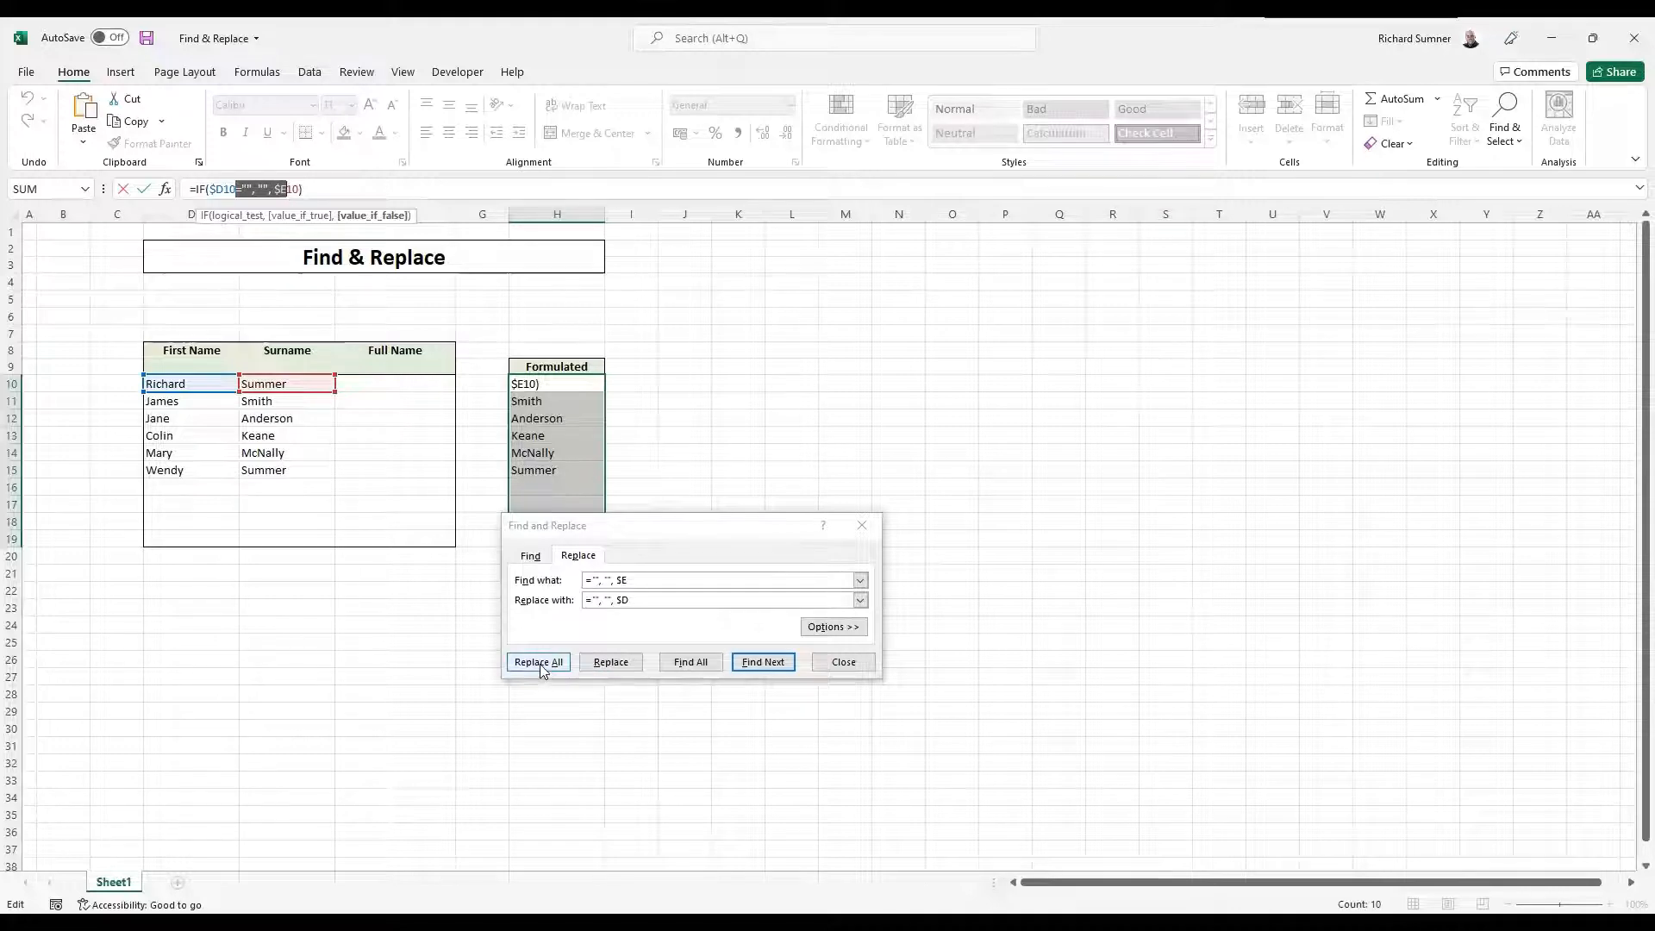
{"action": "left_click", "coordinate": [541, 669]}
{"action": "left_click", "coordinate": [831, 521]}
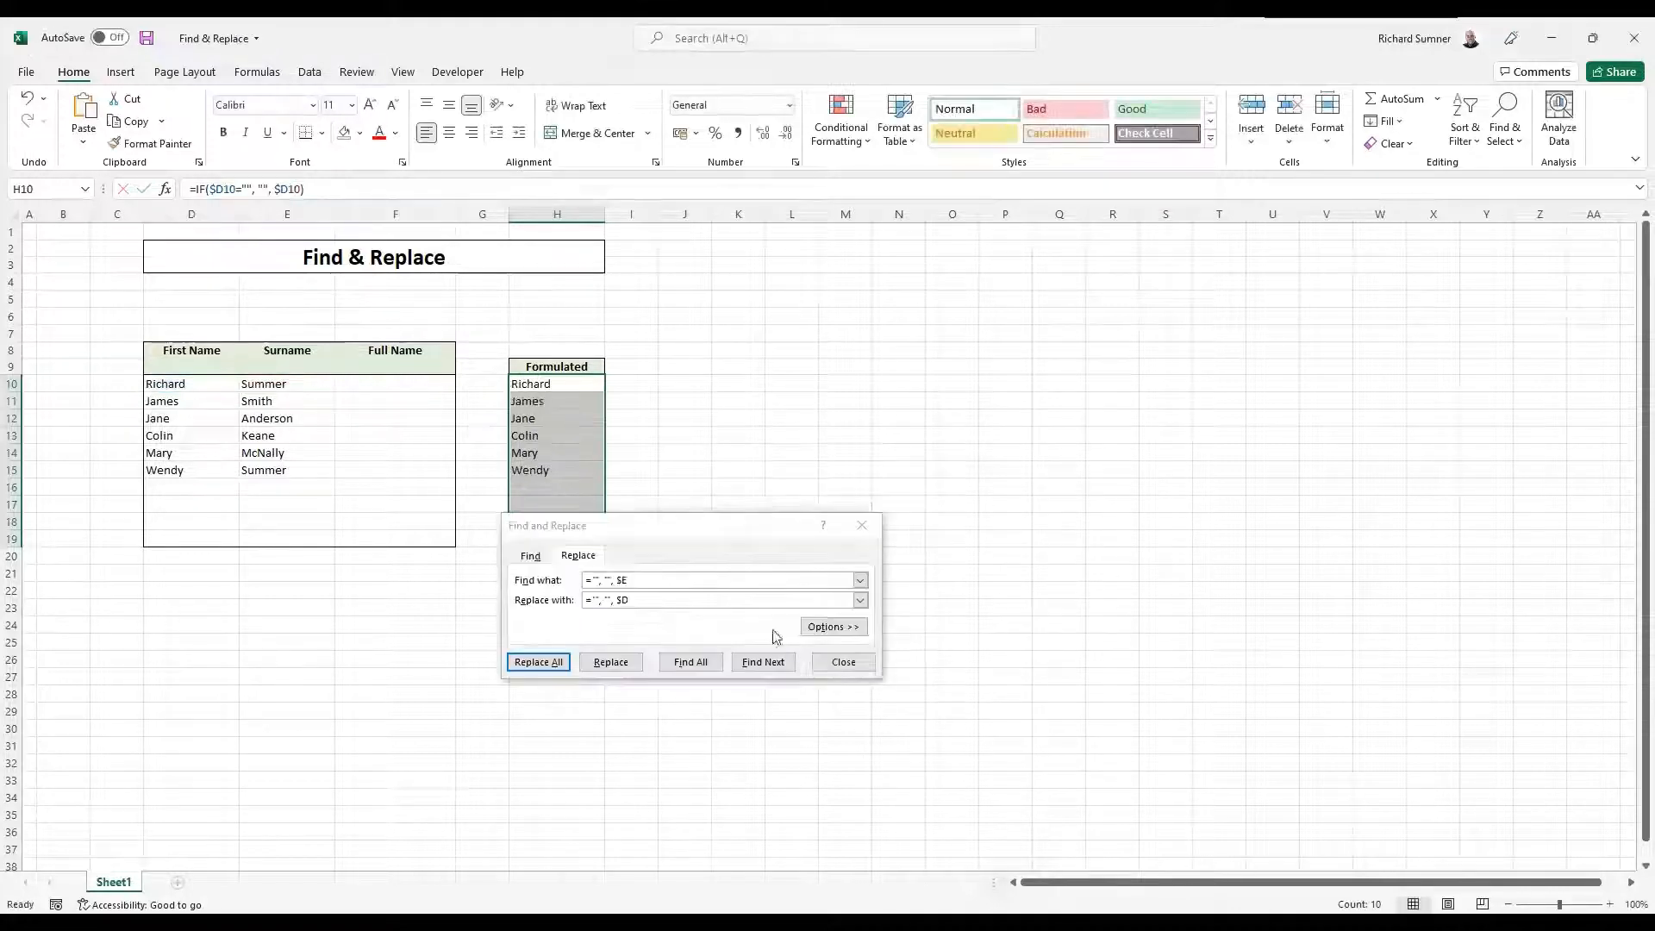
{"action": "key", "text": "Escape"}
Check the formulas in cells H11 to H15 of the Formulated column and return to cell A1
{"action": "left_click", "coordinate": [573, 401]}
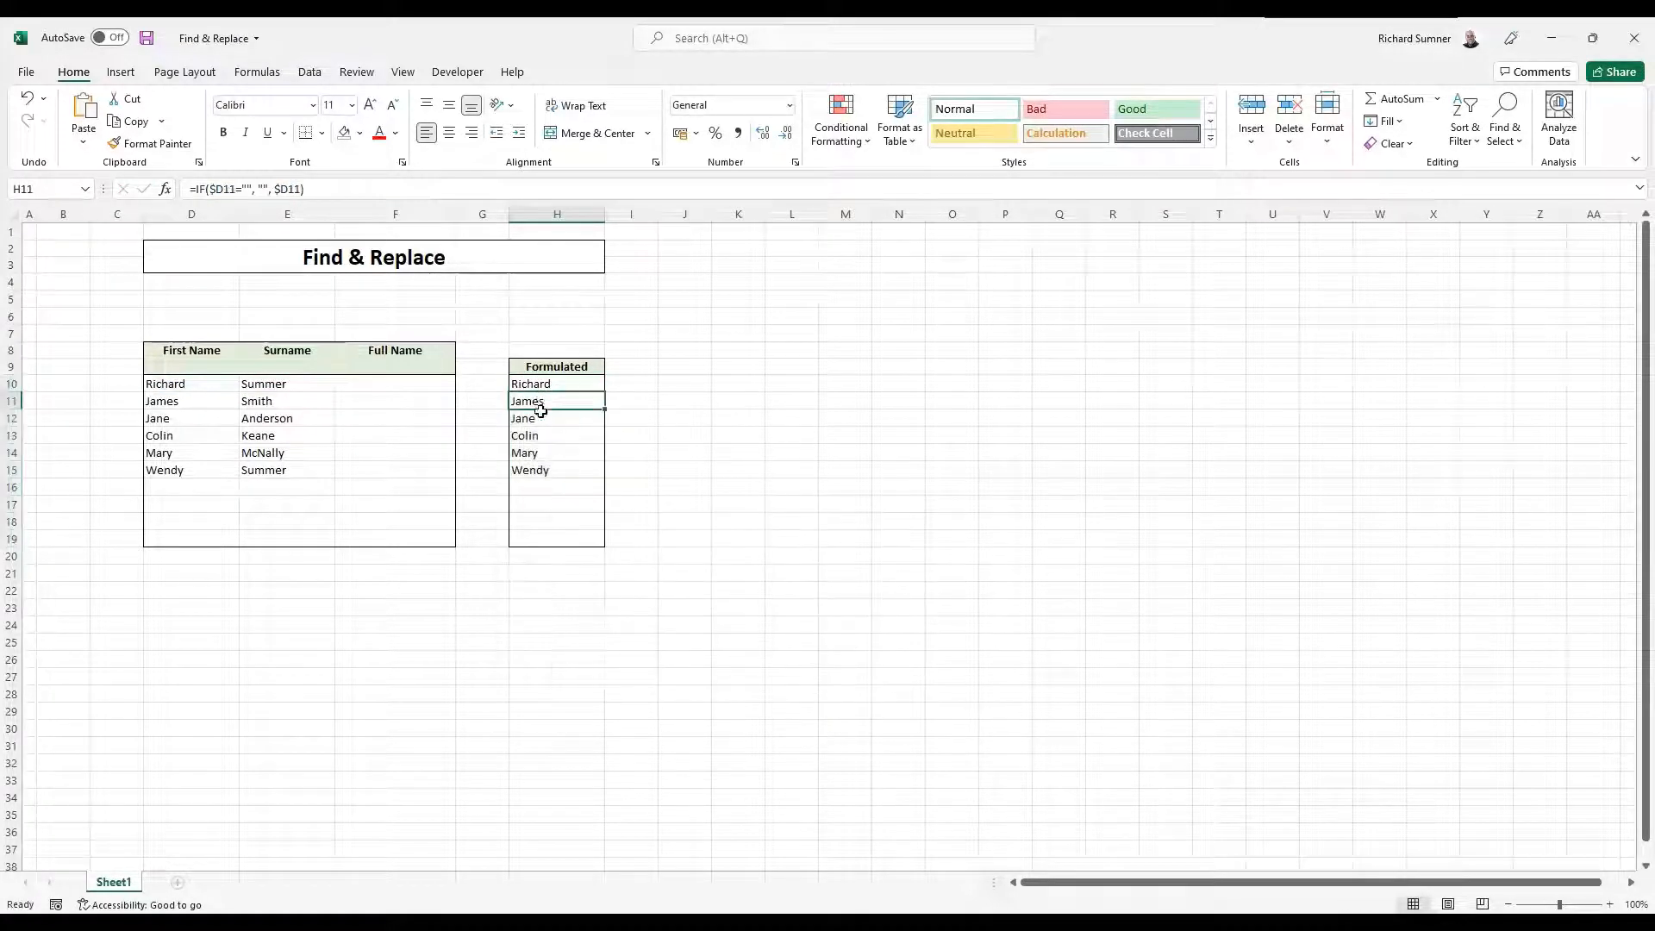
{"action": "left_click", "coordinate": [552, 419]}
{"action": "left_click", "coordinate": [550, 436]}
{"action": "left_click", "coordinate": [548, 453]}
{"action": "left_click", "coordinate": [548, 469]}
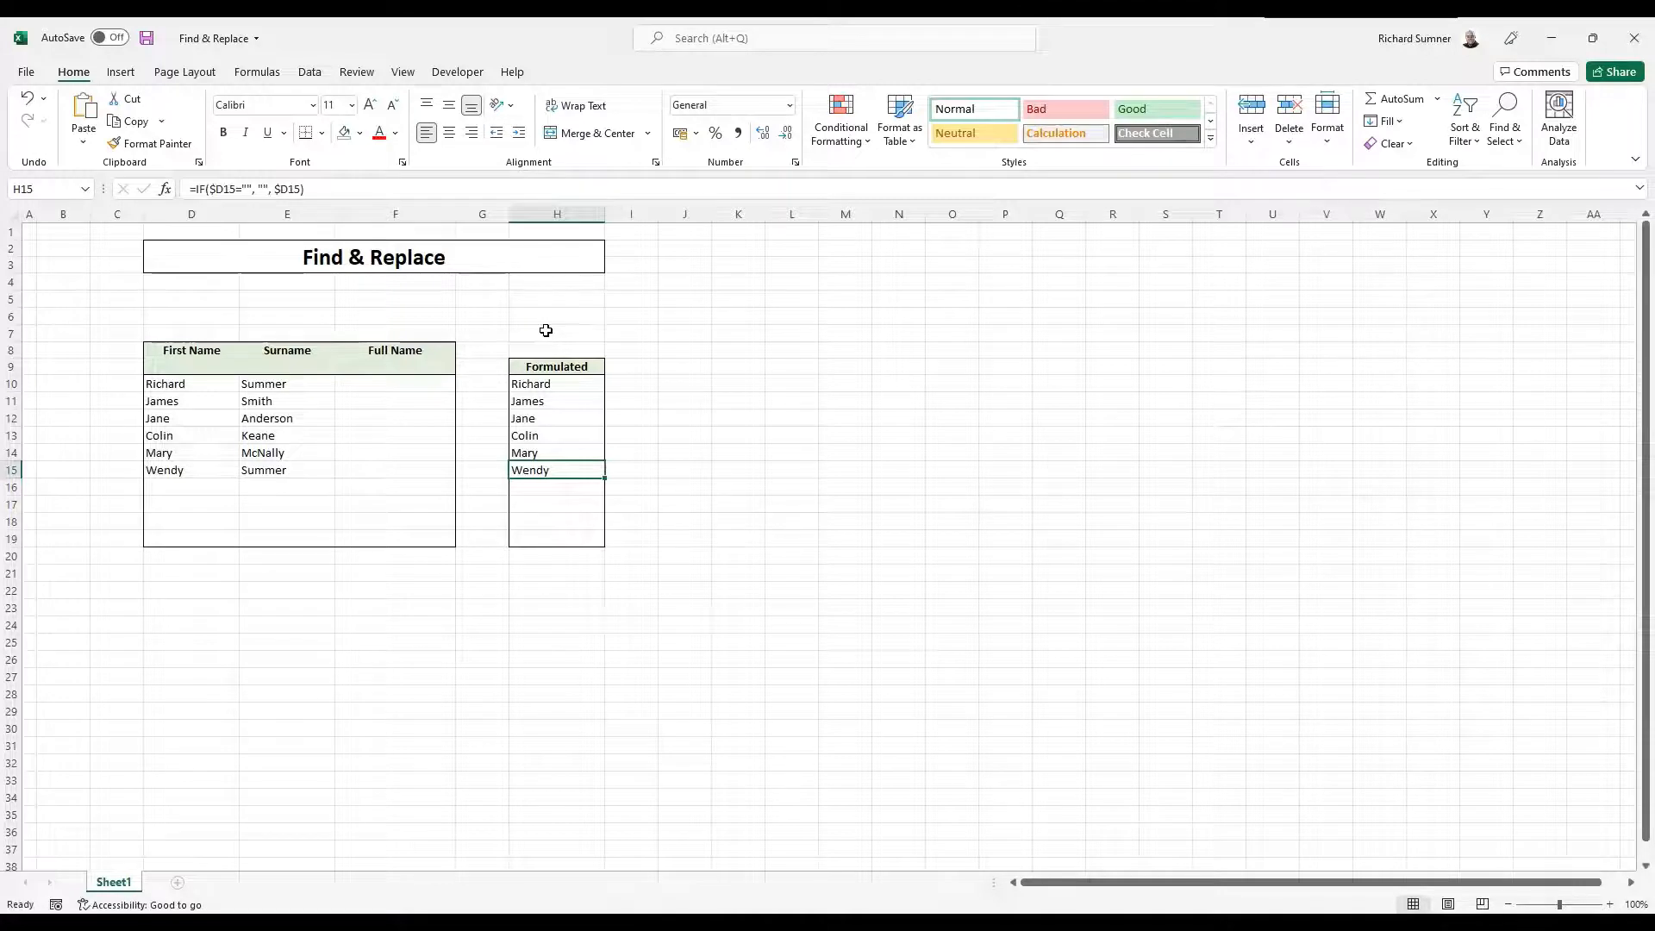
{"action": "left_click", "coordinate": [33, 234]}
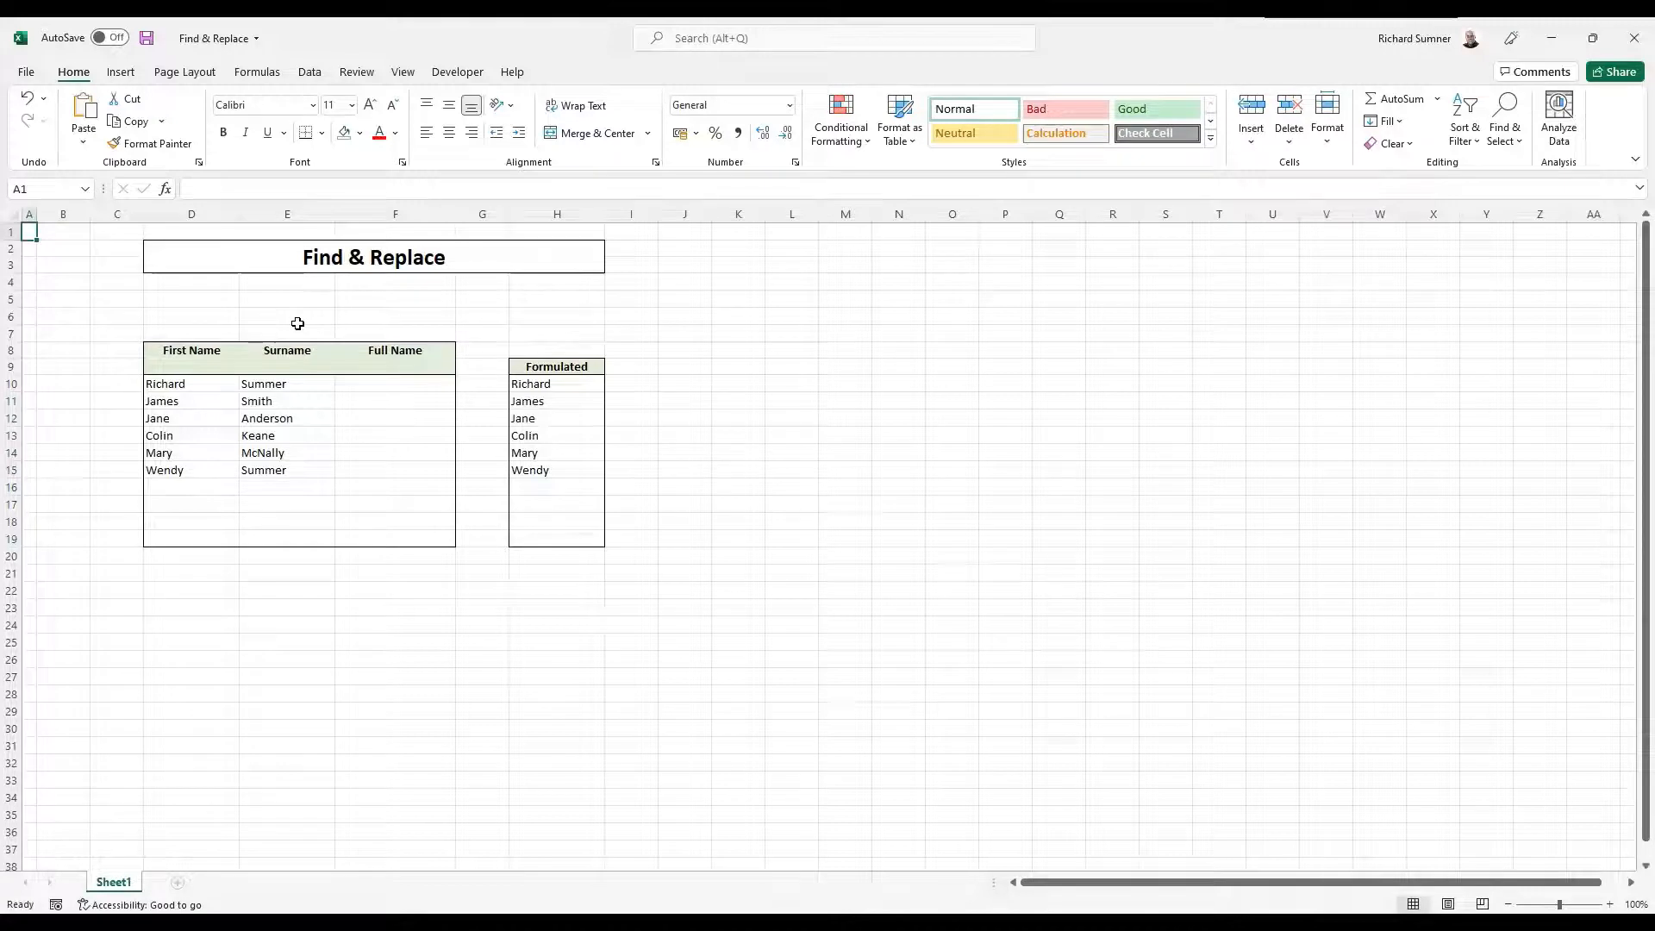